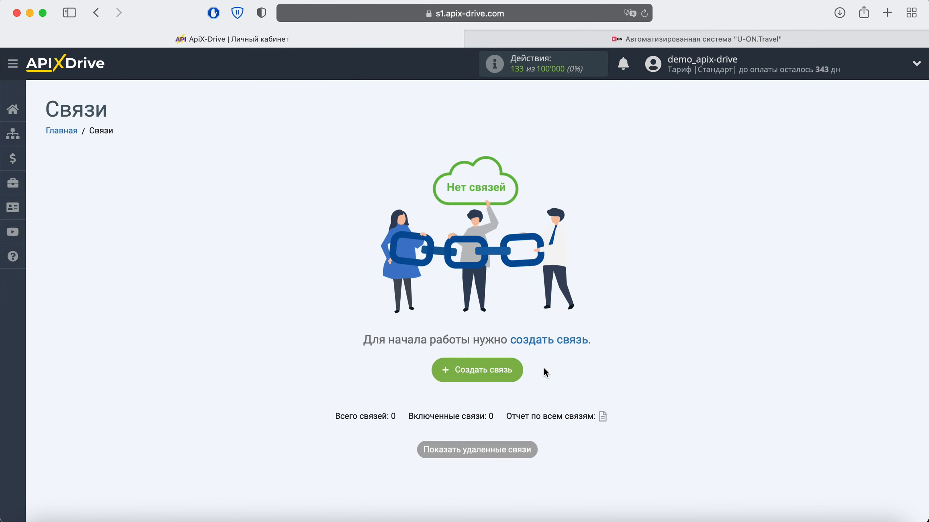
Step: Create a new connection and set Facebook as its data source system
click(516, 371)
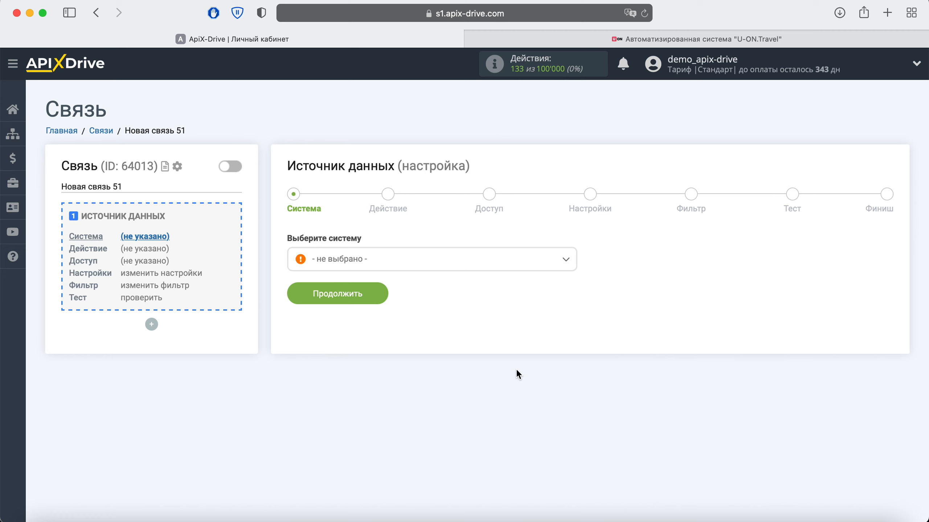
click(448, 268)
scroll(479, 357, down, 5)
scroll(480, 362, down, 10)
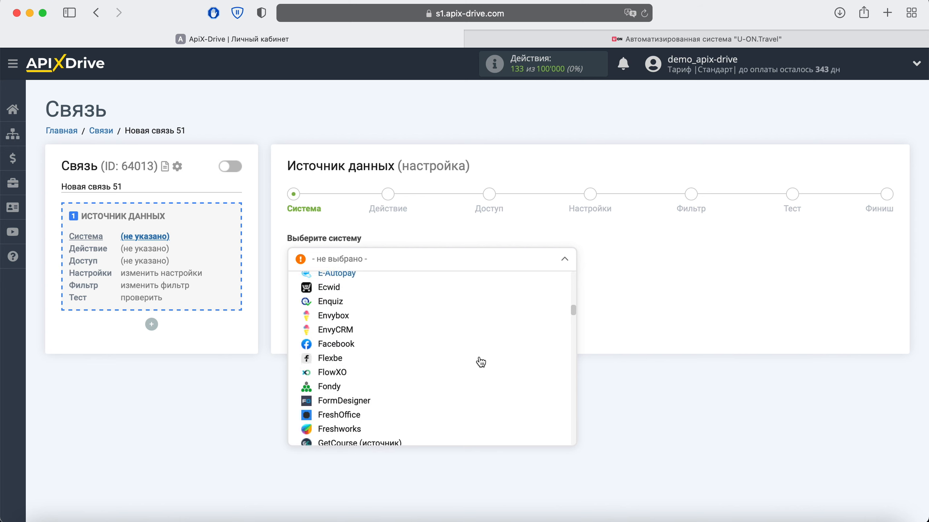
click(340, 339)
click(375, 294)
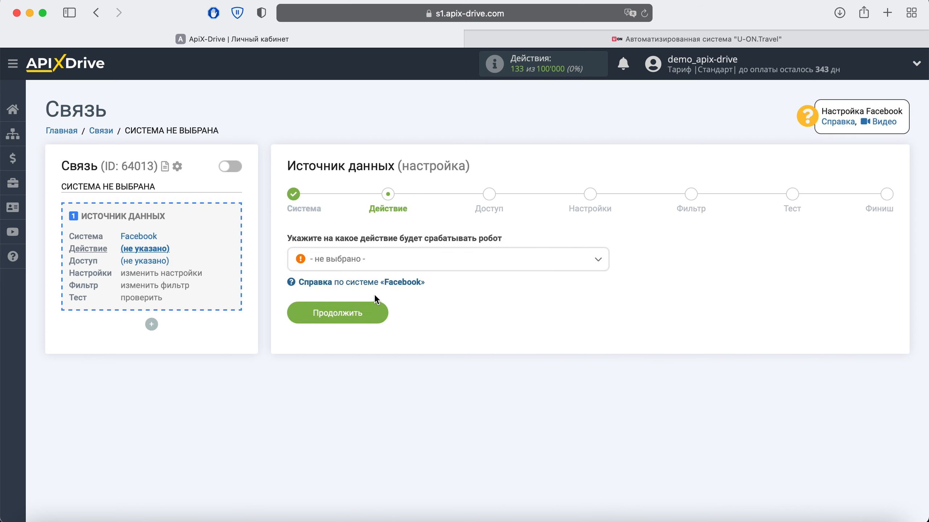
Step: Set the Facebook source action to "Загрузить лиды" and continue to the access stage
click(414, 264)
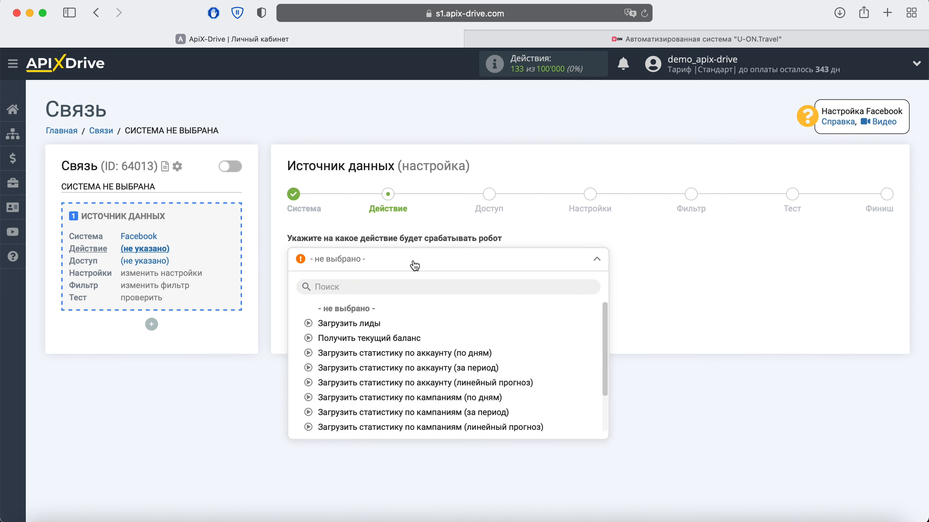
click(370, 322)
click(375, 320)
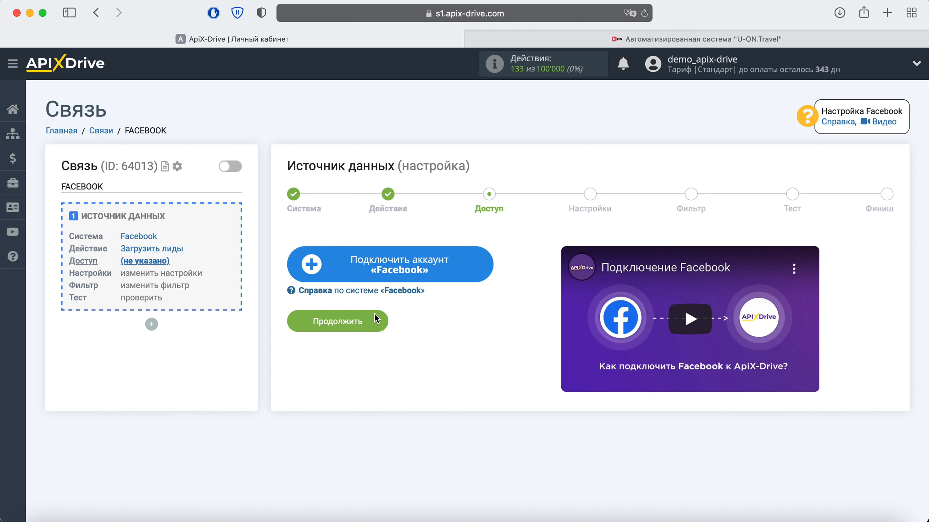
Step: Start connecting a Facebook account and log in with the saved login and account password
click(482, 269)
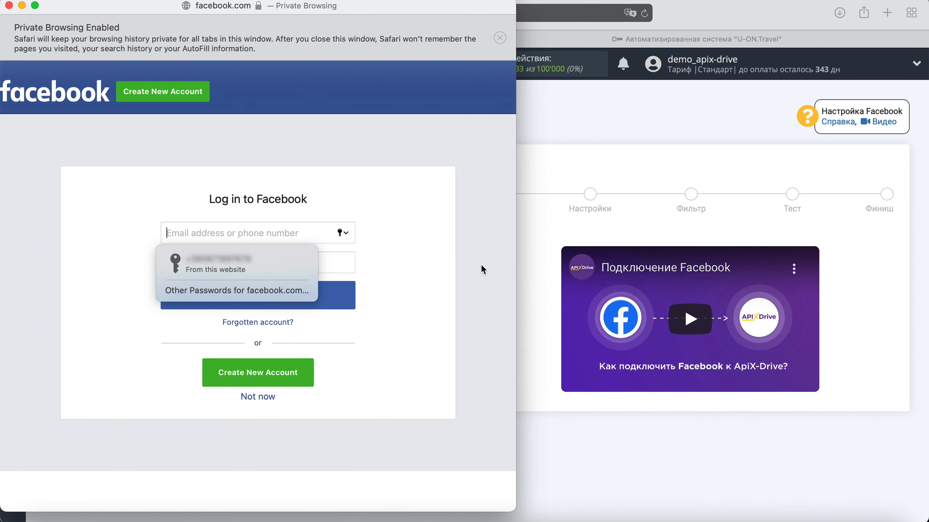
click(278, 260)
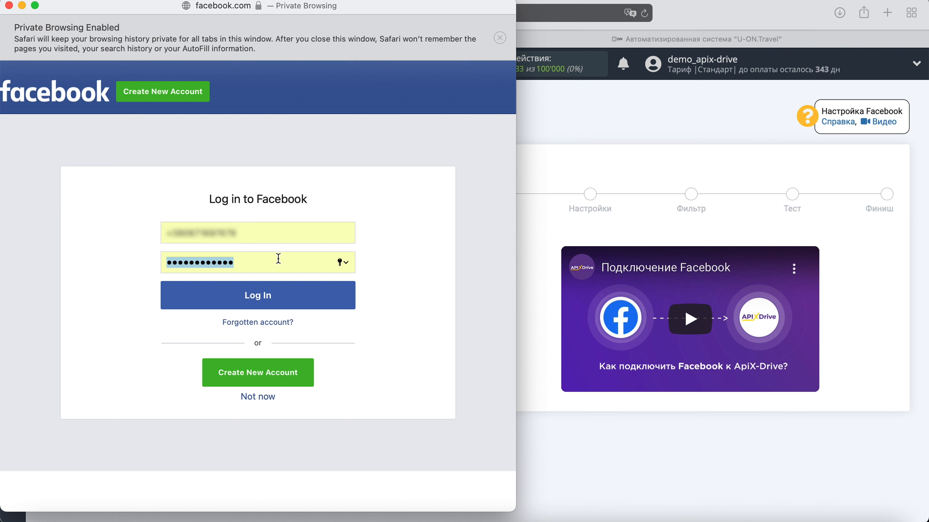
click(289, 291)
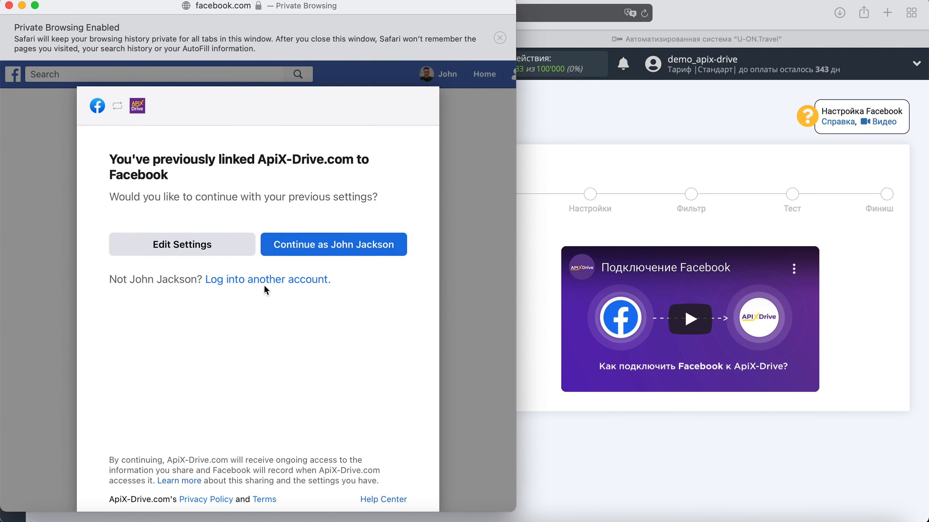
Step: Edit the ApiX-Drive.com access settings on Facebook, keeping both pages selected and all permissions enabled, and finish the authorization
click(216, 249)
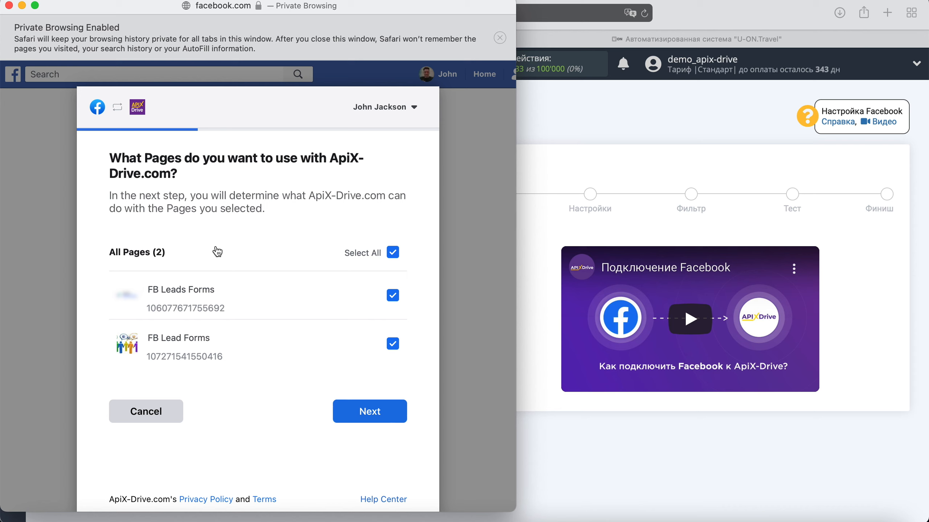
click(391, 409)
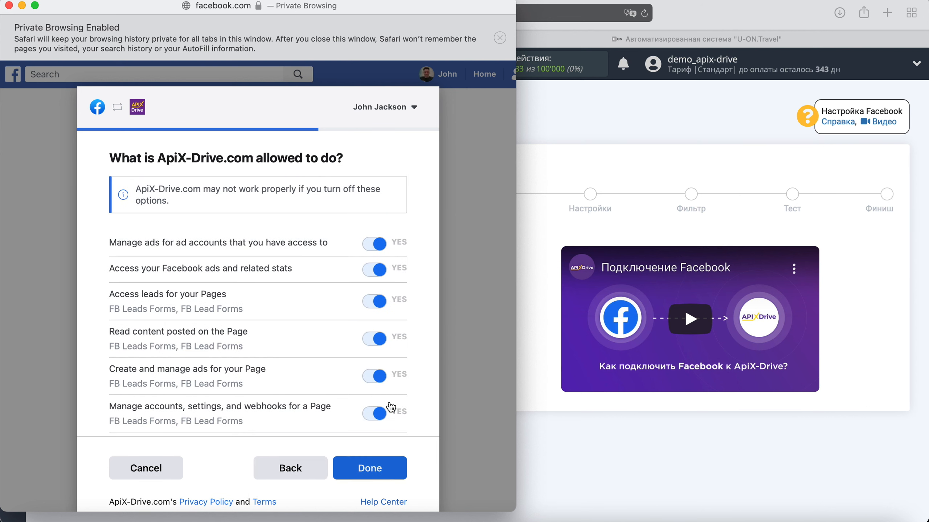
click(402, 472)
click(277, 273)
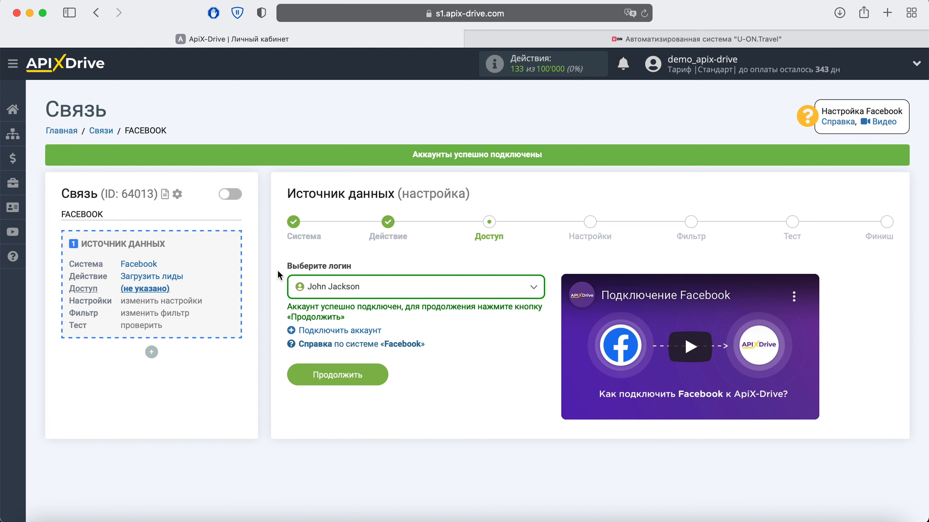
Step: Choose the newly connected Facebook account as the source login and continue to the settings
click(514, 298)
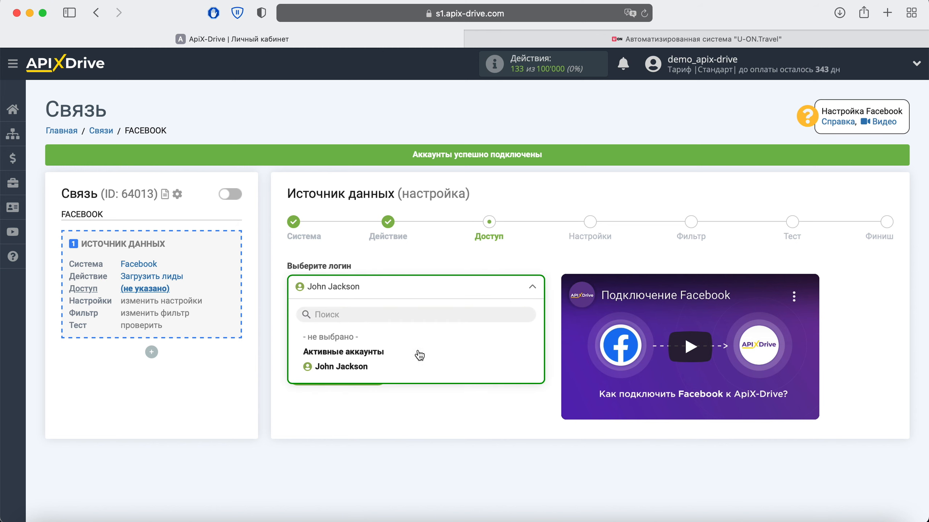
click(363, 369)
click(368, 375)
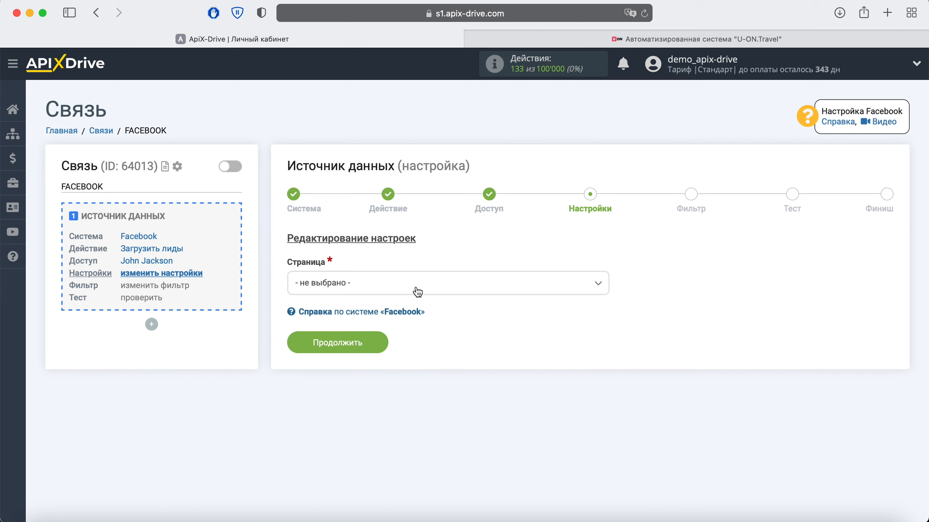
Step: Set the source page to FB Leads Forms, choose "Нет, настроить формы индивидуально" and enable only FB Lead Form 20.05.2021
click(417, 286)
click(361, 365)
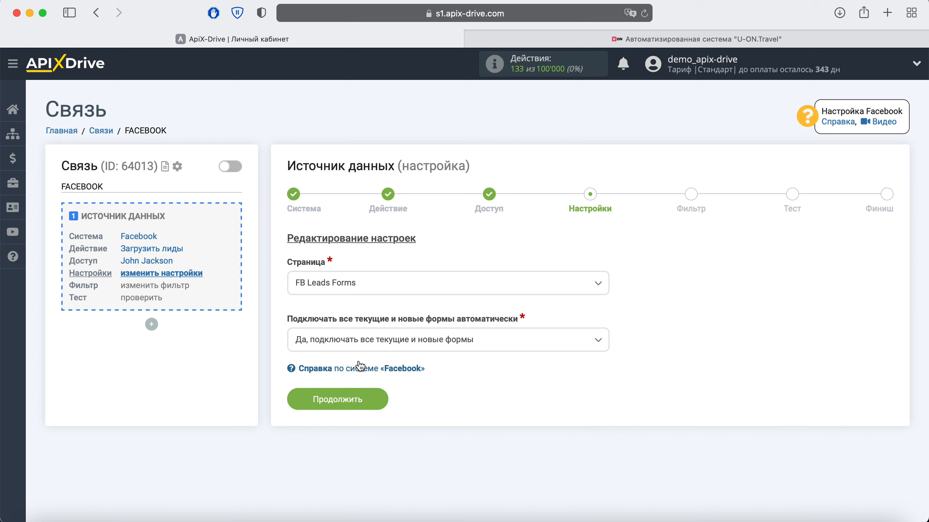
click(485, 349)
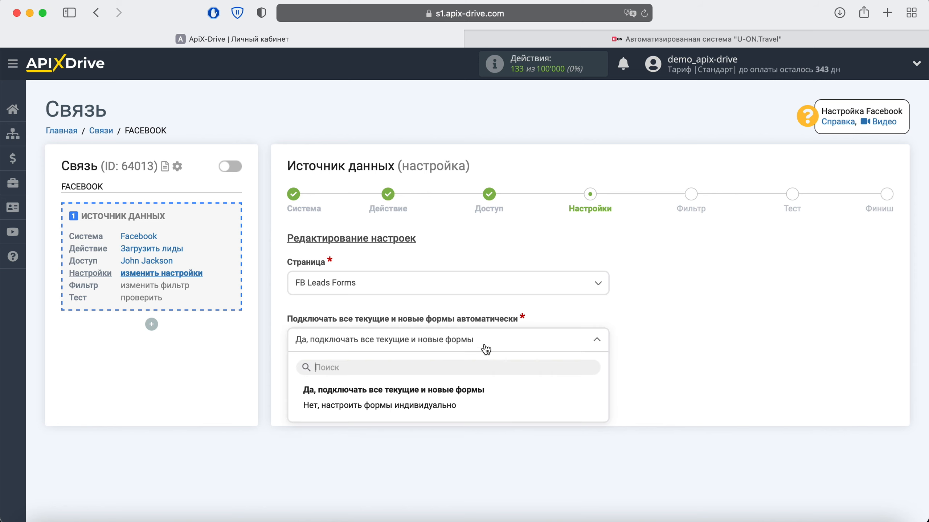
click(407, 407)
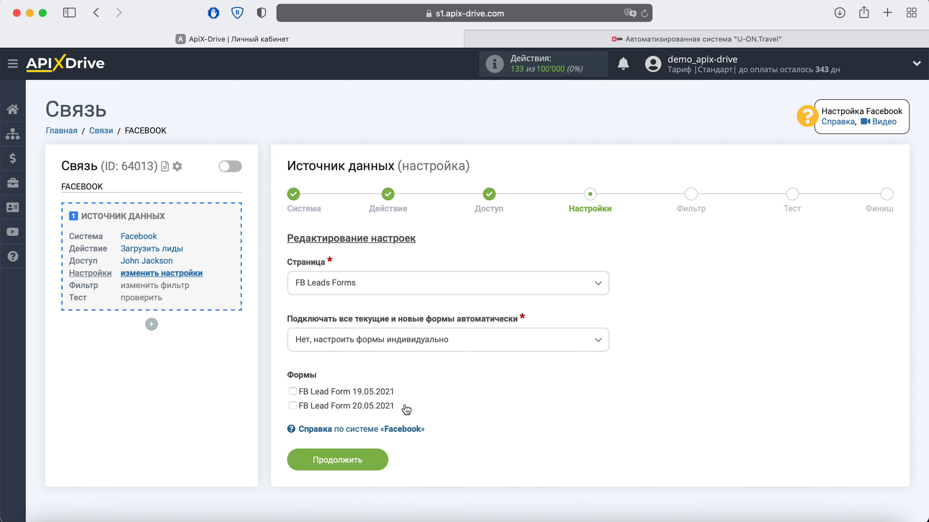
click(292, 406)
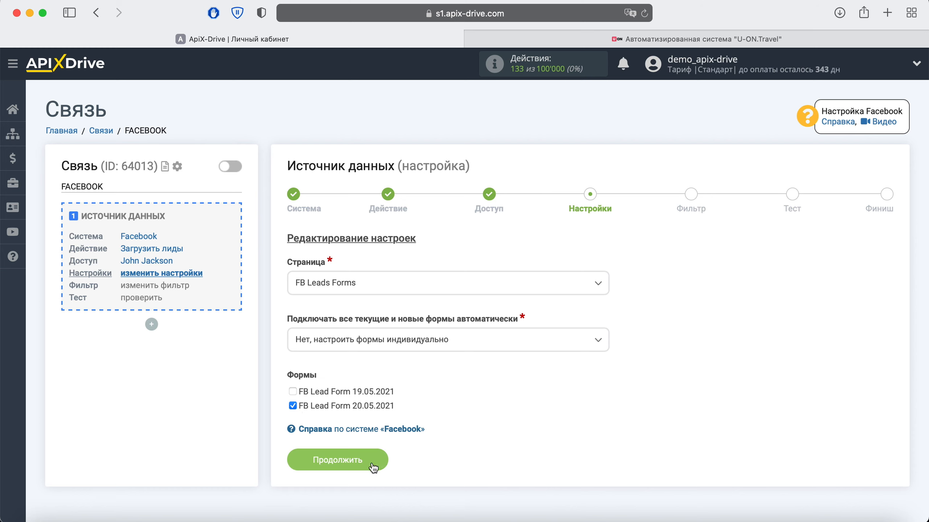
click(379, 462)
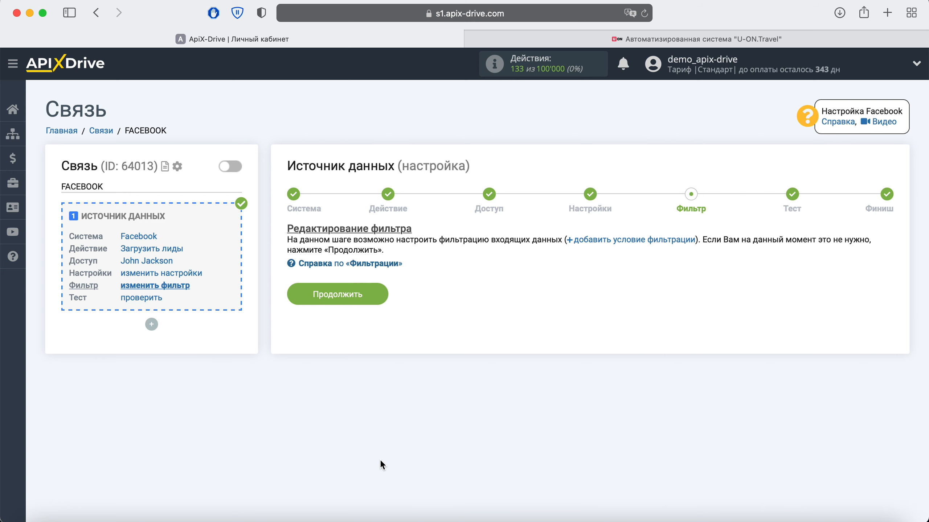
Step: Continue without a filter condition, review the Facebook test lead data and complete the data source setup
click(376, 295)
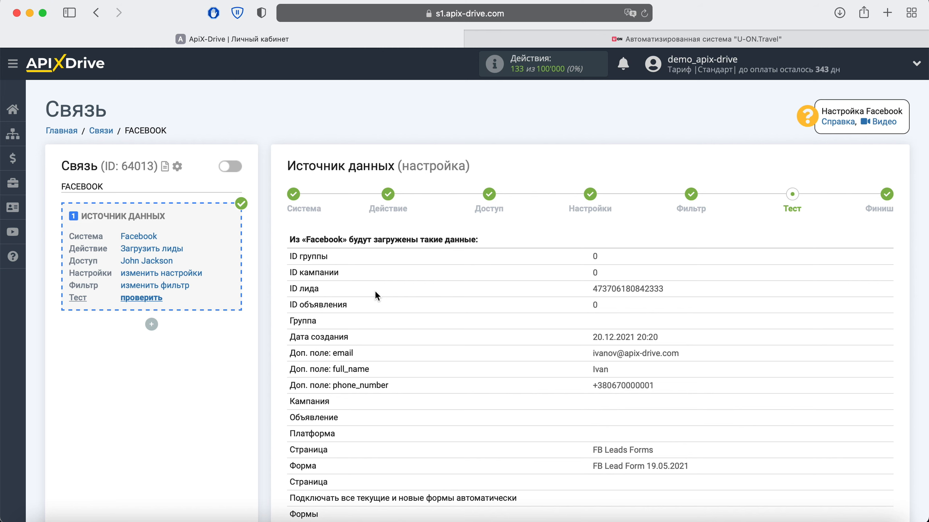
scroll(374, 290, down, 3)
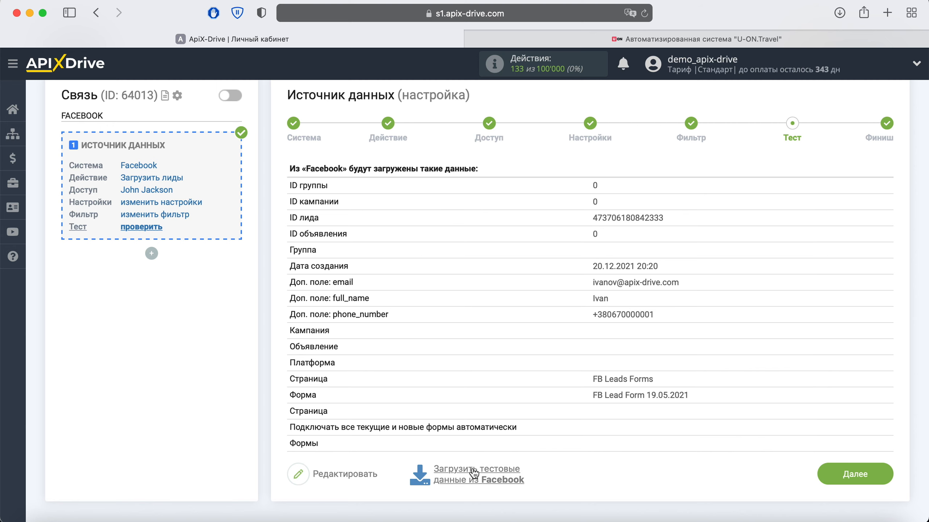
click(834, 480)
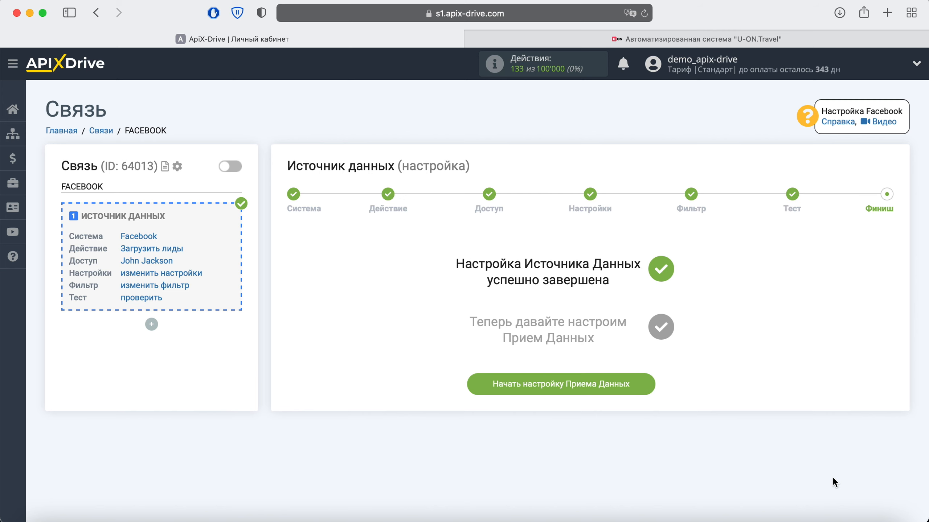
Step: Start the data destination setup and set U-ON.Travel as the receiving system
click(643, 385)
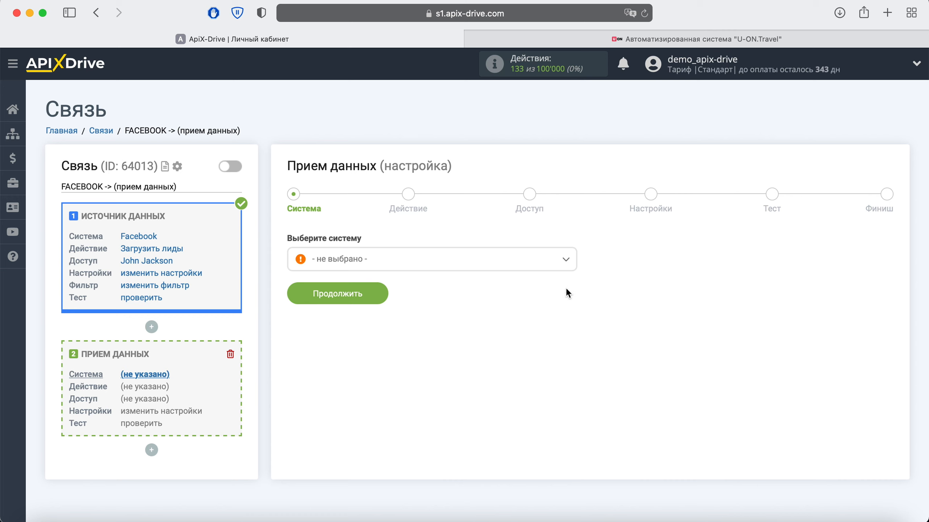
click(556, 265)
scroll(535, 340, down, 3)
scroll(536, 342, down, 15)
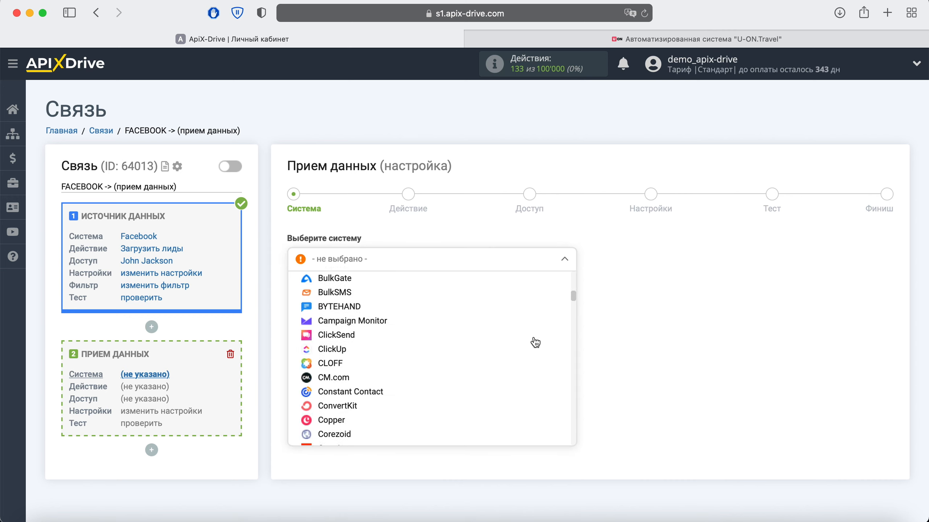
scroll(535, 343, down, 20)
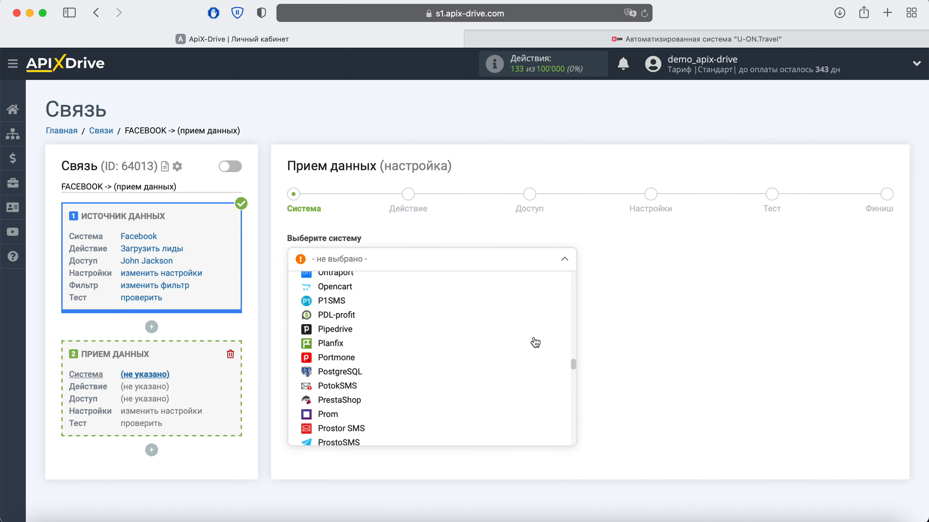
scroll(535, 343, down, 10)
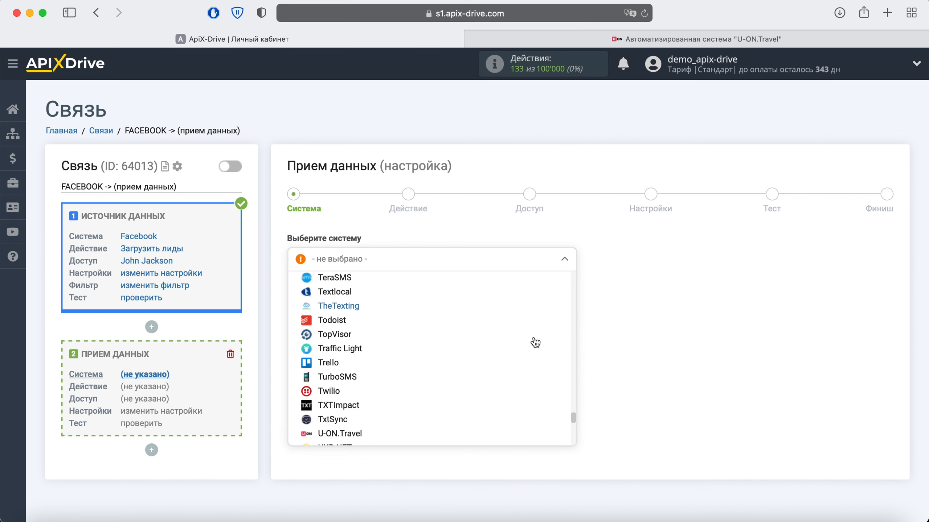
click(353, 294)
click(357, 299)
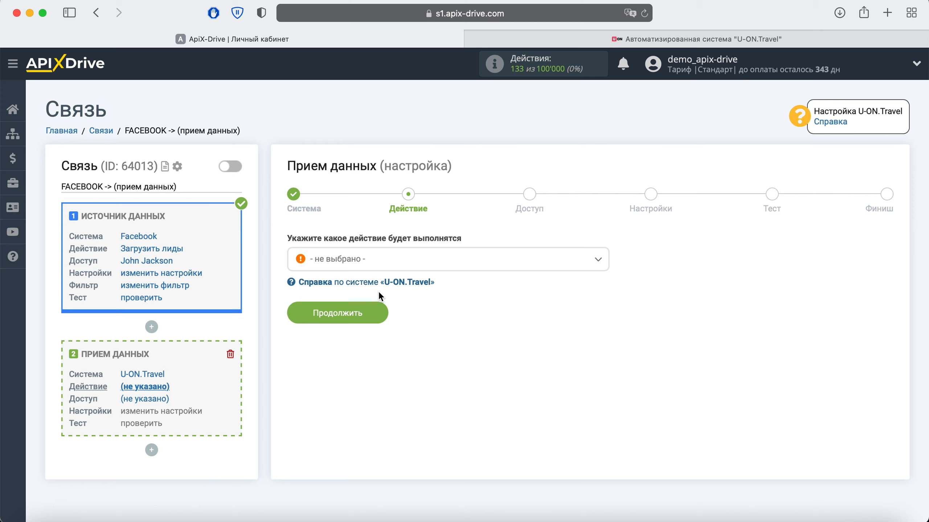
Step: Set the U-ON.Travel action to "Отправить заявку" and continue to the access stage
click(456, 262)
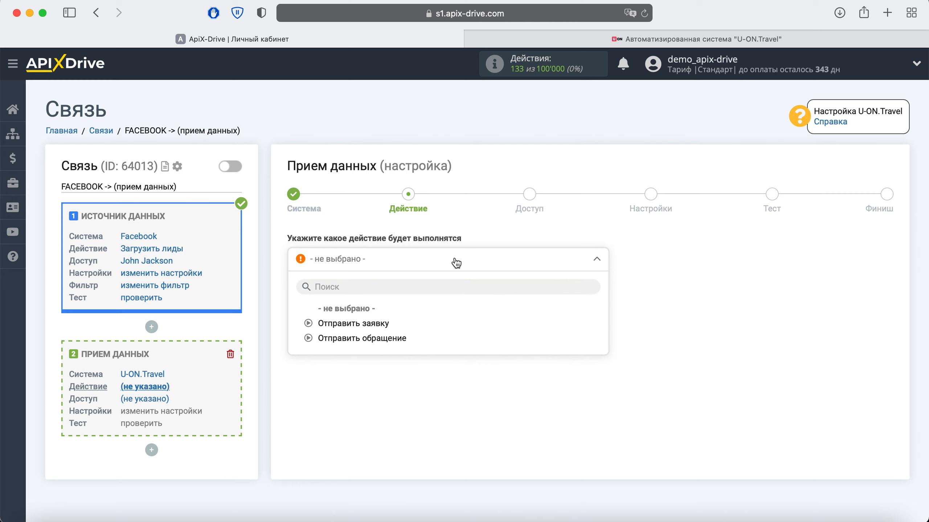
click(370, 324)
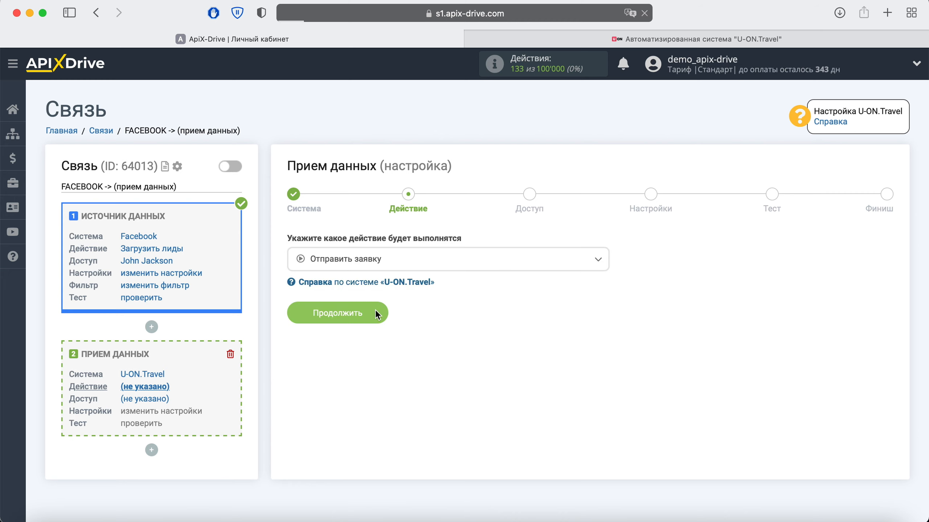
click(376, 313)
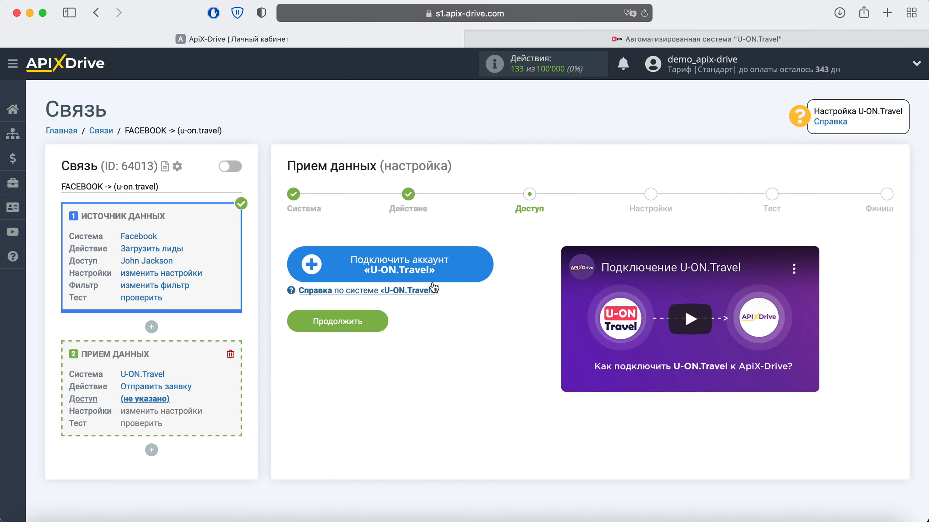
Step: Start connecting a U-ON.Travel account, copy the API key from the U-ON.Travel API and WebHooks integration page, and return to ApiX-Drive
click(474, 273)
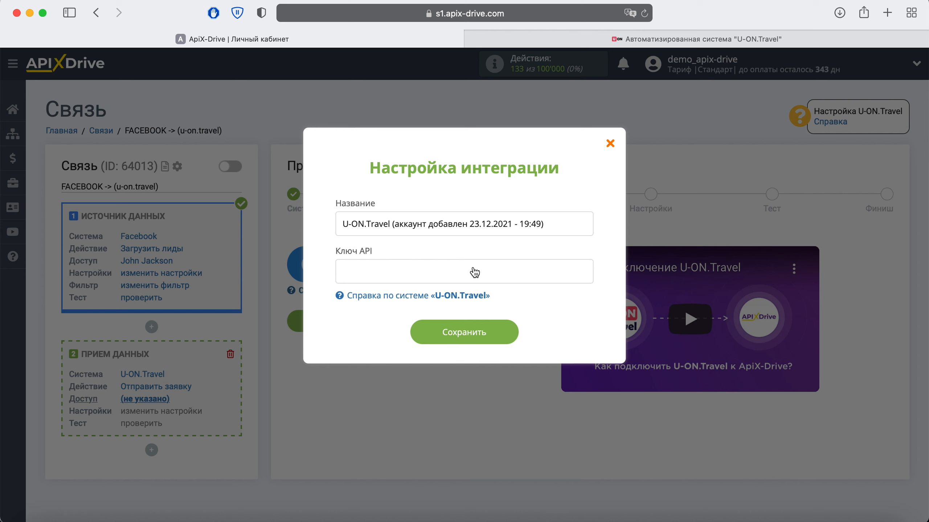
click(629, 40)
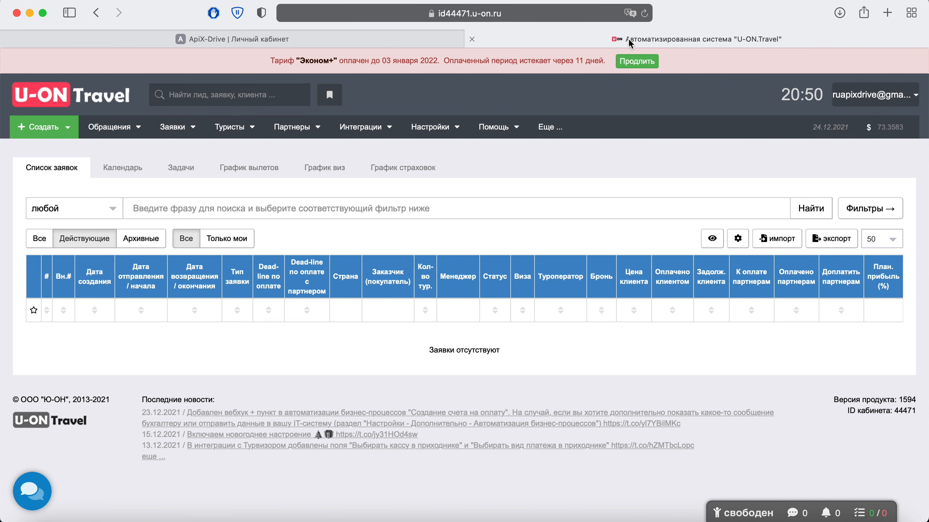
click(364, 127)
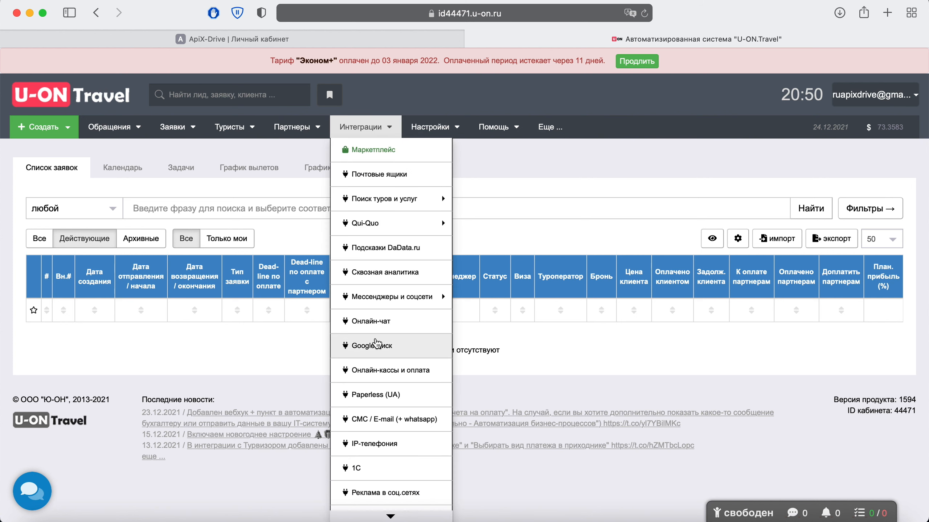
click(384, 462)
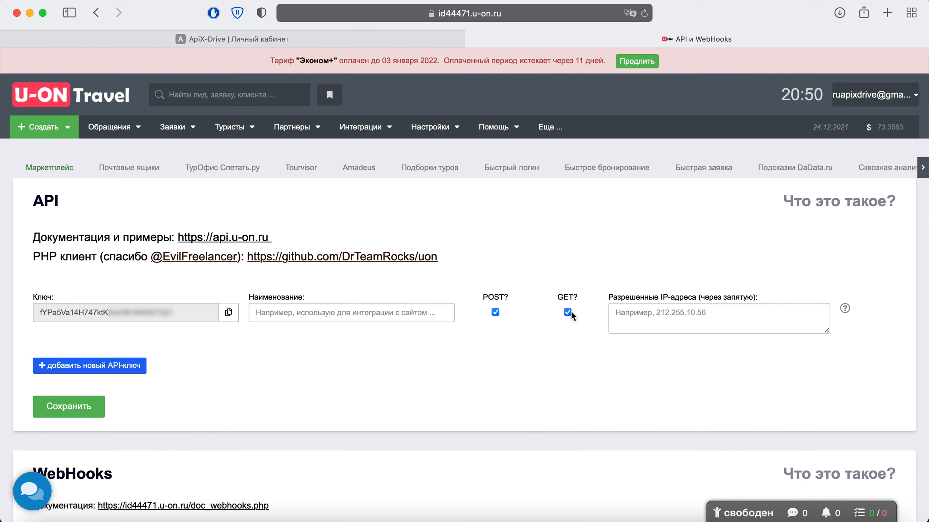
click(229, 313)
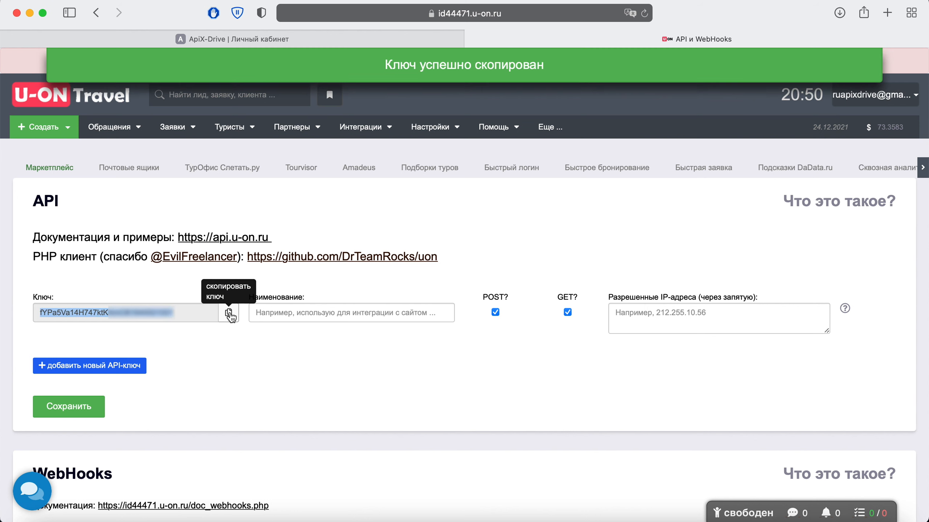
click(265, 37)
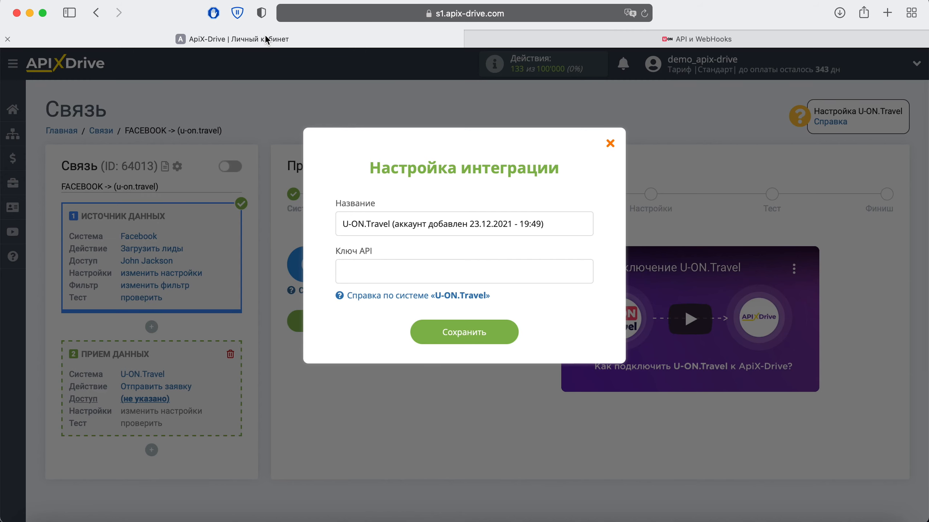
Step: Paste the API key into the U-ON.Travel integration settings and save the account connection
right_click(380, 273)
click(405, 308)
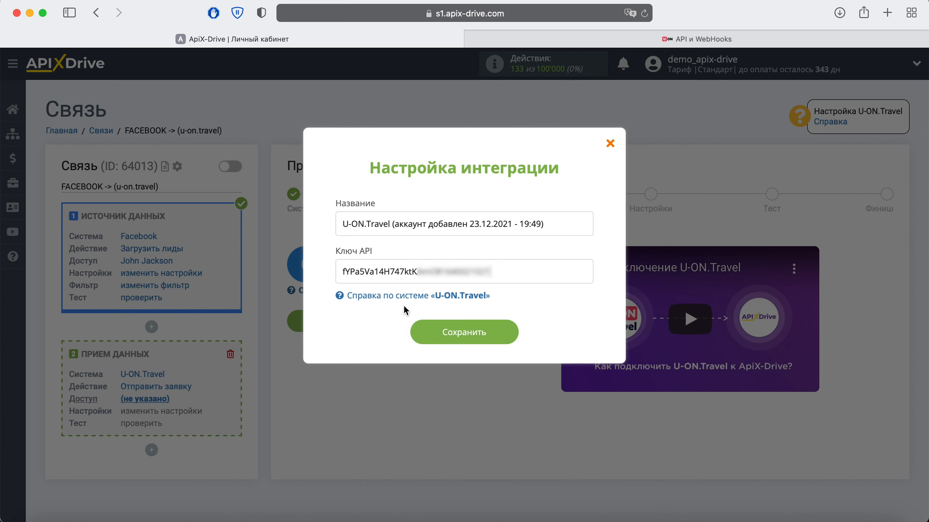
click(445, 331)
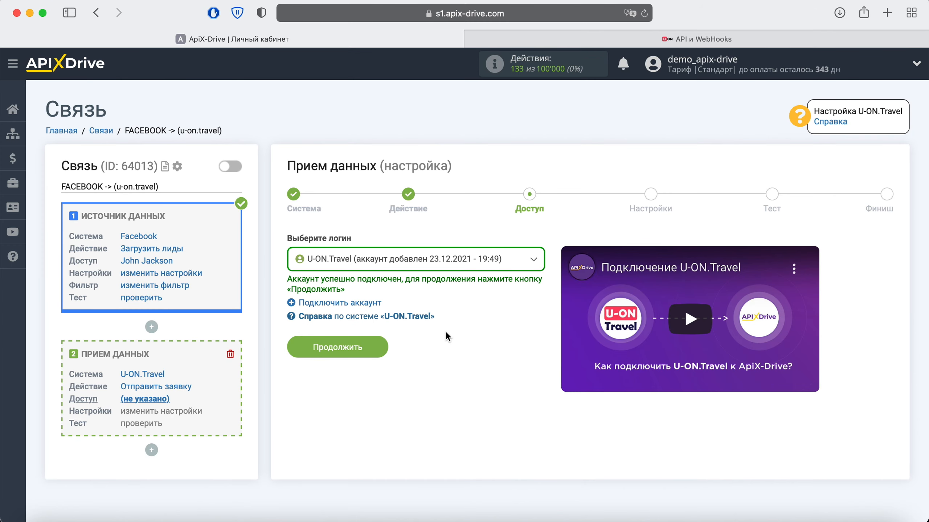
Step: Select the connected U-ON.Travel account as the login and continue to the destination field settings
click(527, 262)
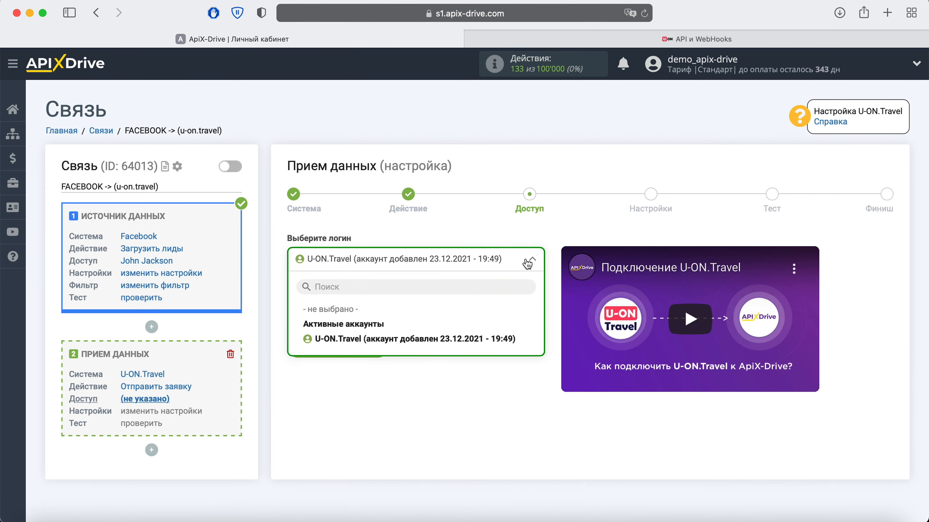
click(415, 340)
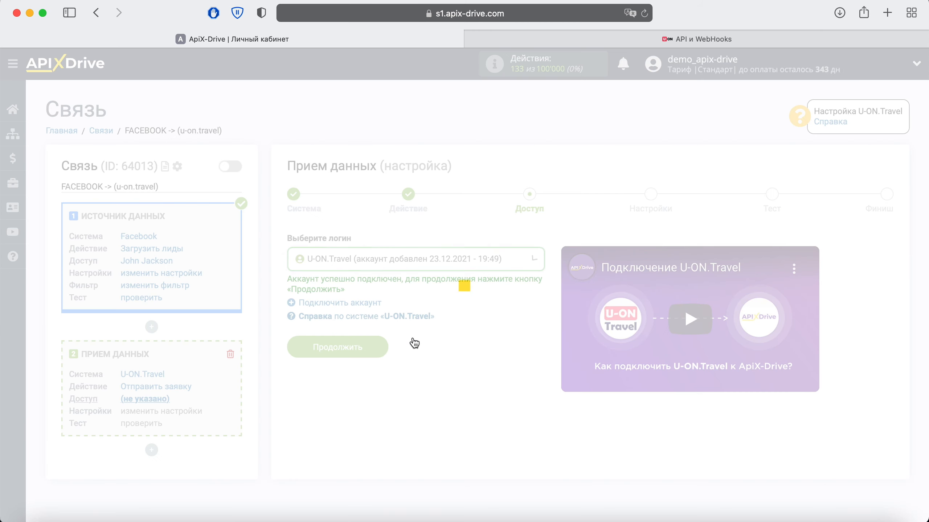
click(379, 340)
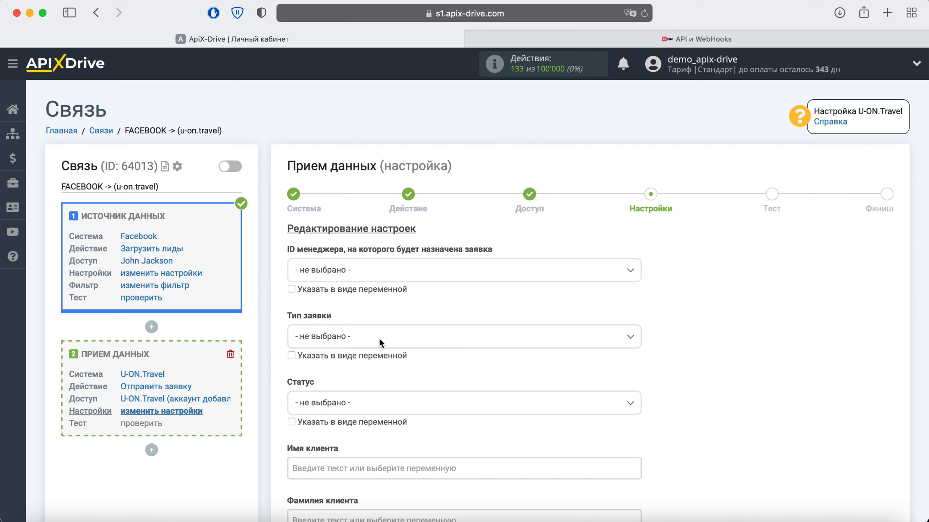
Step: Map the "Имя клиента" field to the Facebook full_name variable
scroll(378, 338, down, 3)
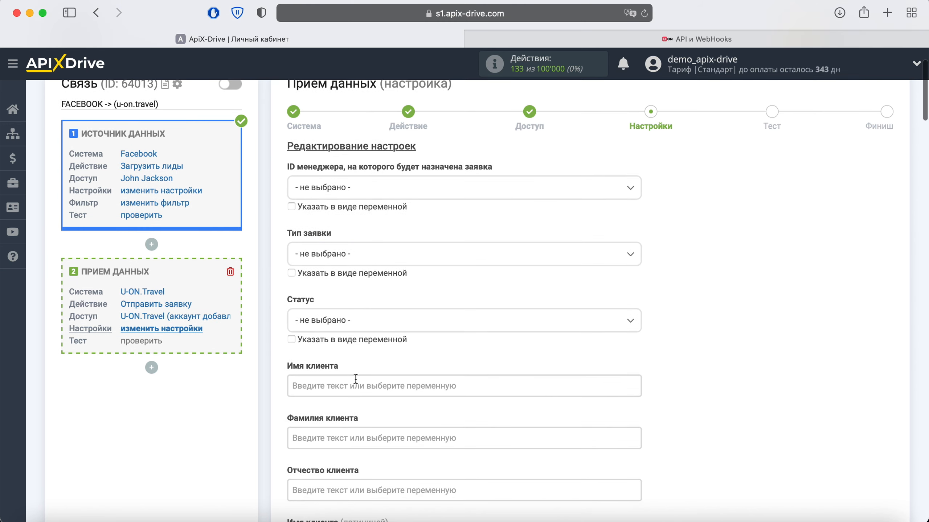
click(355, 379)
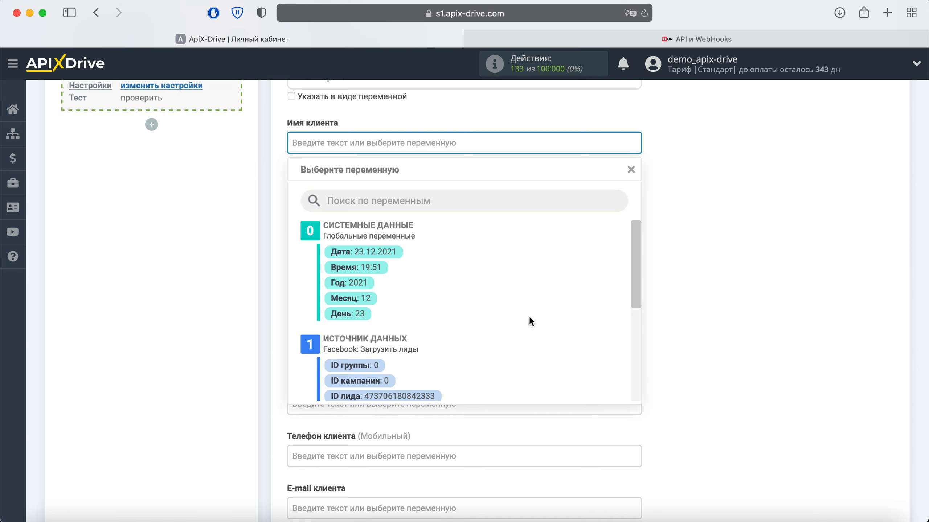
scroll(530, 322, down, 5)
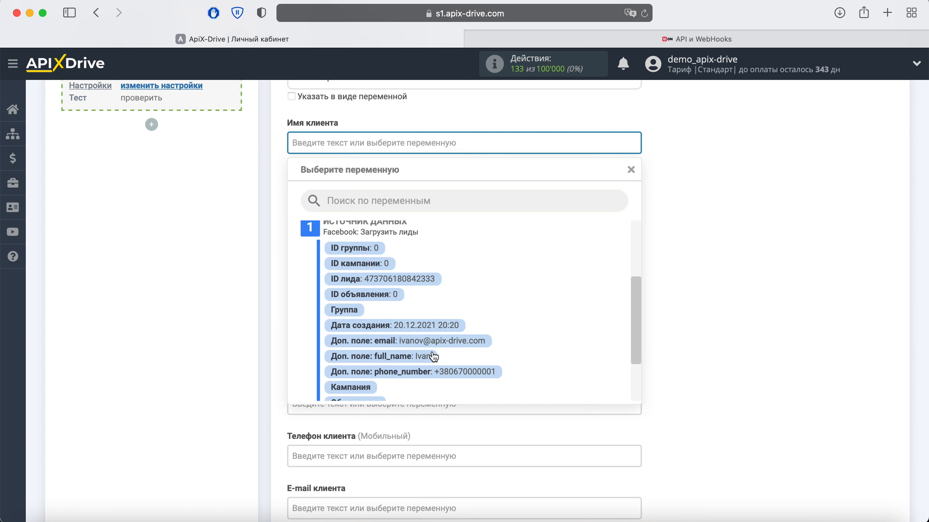
click(434, 356)
Step: Assign the available manager account to the request and set its status to "Новая"
scroll(420, 354, up, 7)
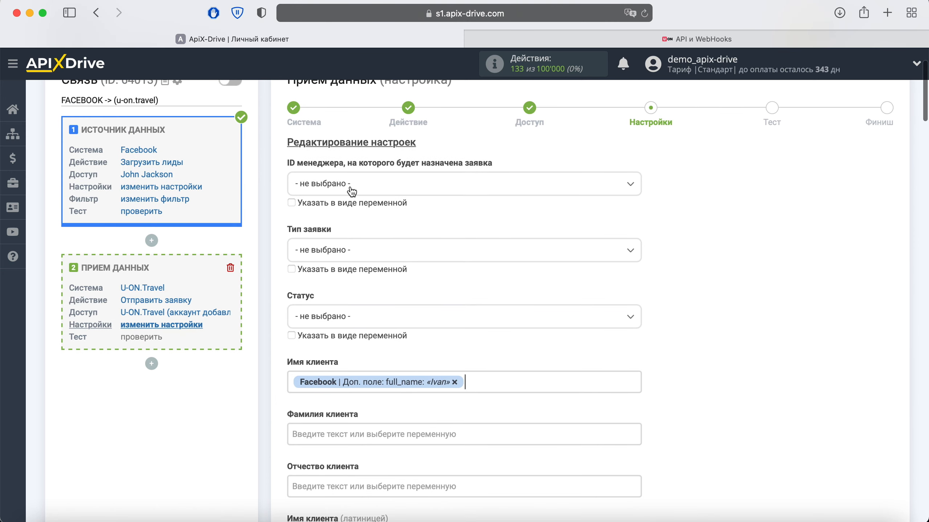
click(352, 186)
click(352, 248)
click(354, 318)
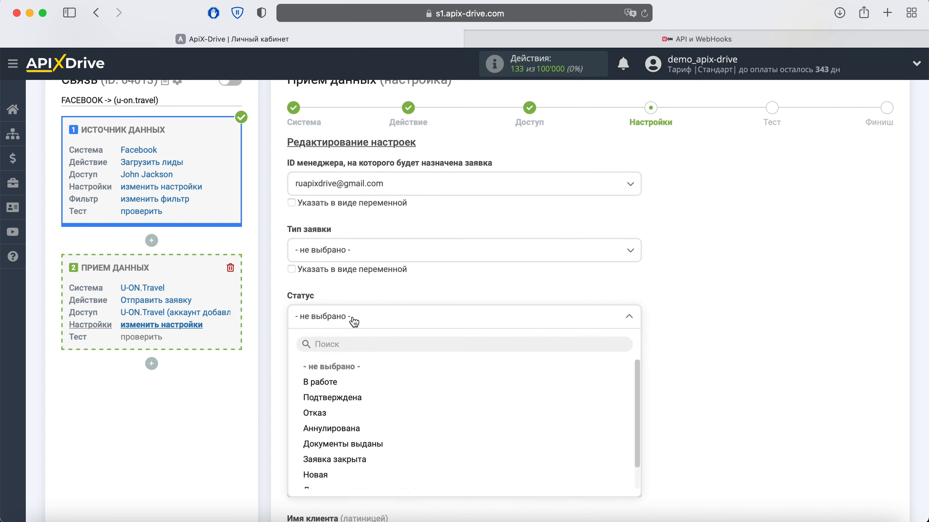
click(324, 475)
Step: Map both "Телефон клиента" and "Телефон клиента (Мобильный)" to the Facebook phone_number variable
scroll(323, 474, down, 5)
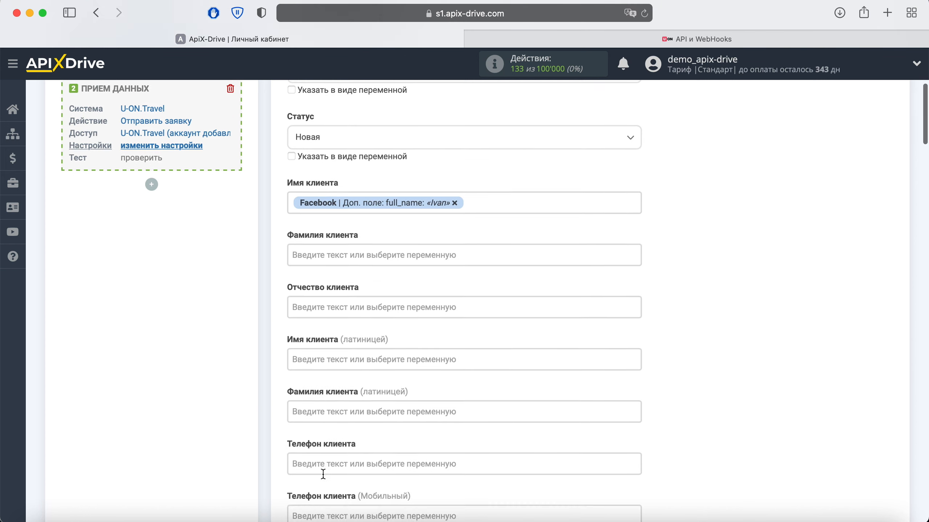
scroll(329, 443, down, 4)
click(357, 334)
scroll(438, 318, down, 5)
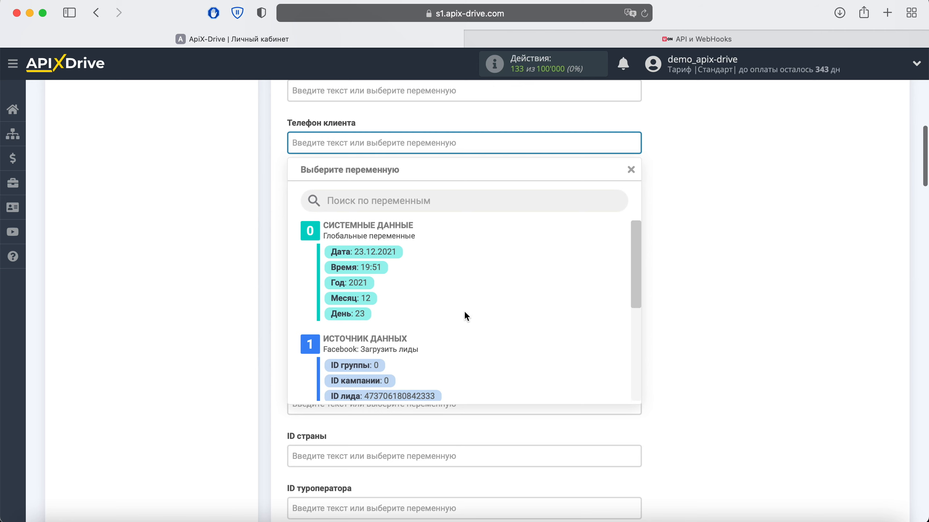
scroll(465, 314, down, 5)
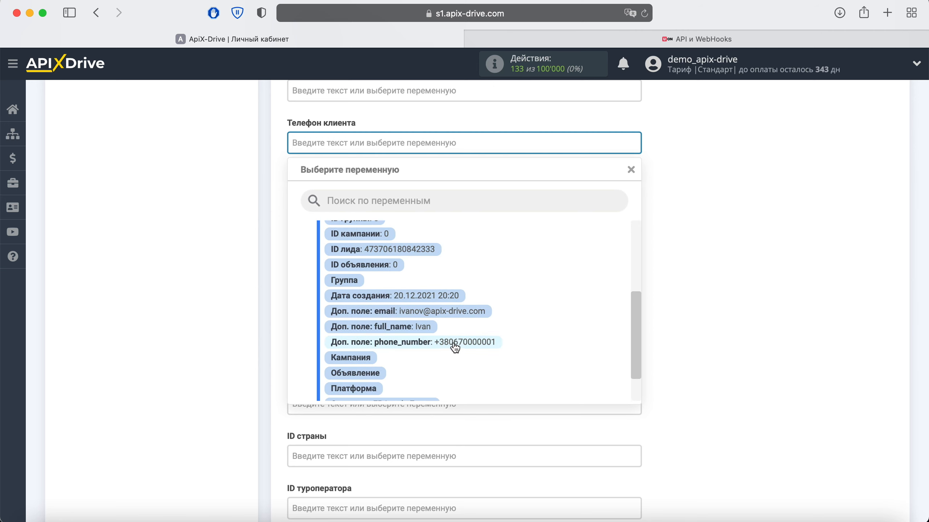
click(455, 342)
click(450, 192)
scroll(439, 257, down, 4)
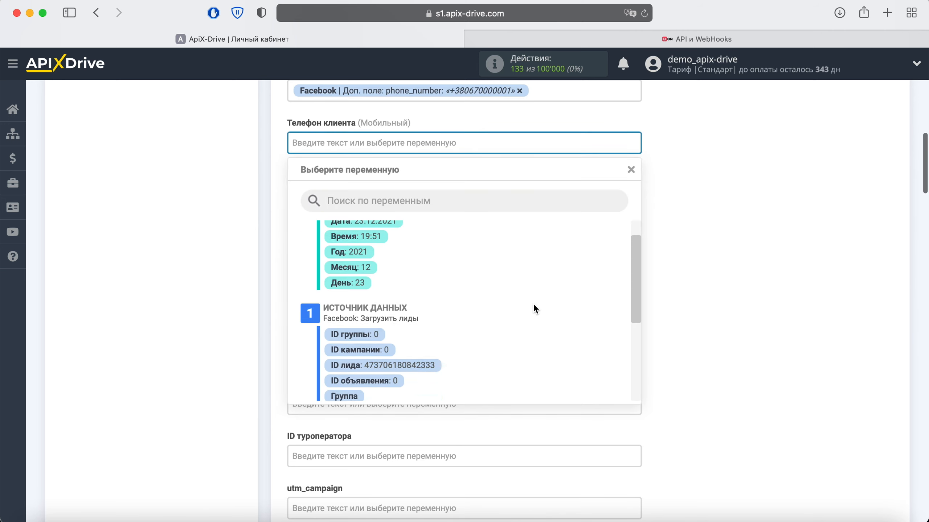
scroll(532, 303, down, 3)
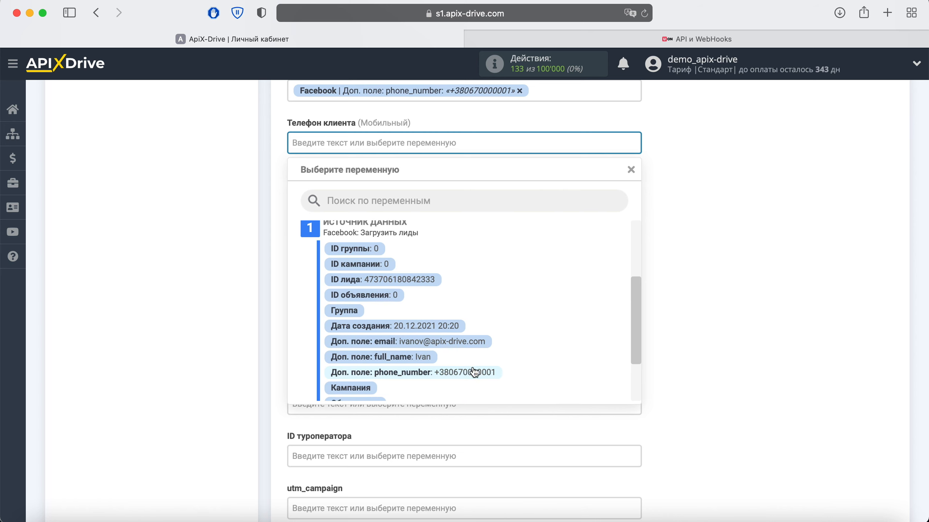
click(474, 372)
Step: Map the "E-mail клиента" field to the Facebook email variable
click(384, 195)
scroll(523, 303, down, 2)
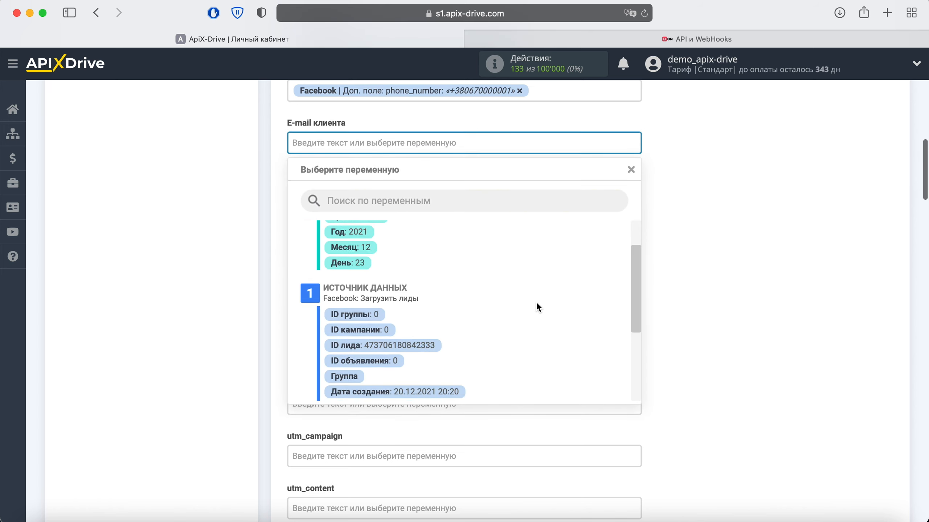
scroll(535, 302, down, 2)
click(472, 354)
Step: Map the "Примечание клиента" field to the Facebook "Форма" variable and continue to the test stage
scroll(471, 354, down, 2)
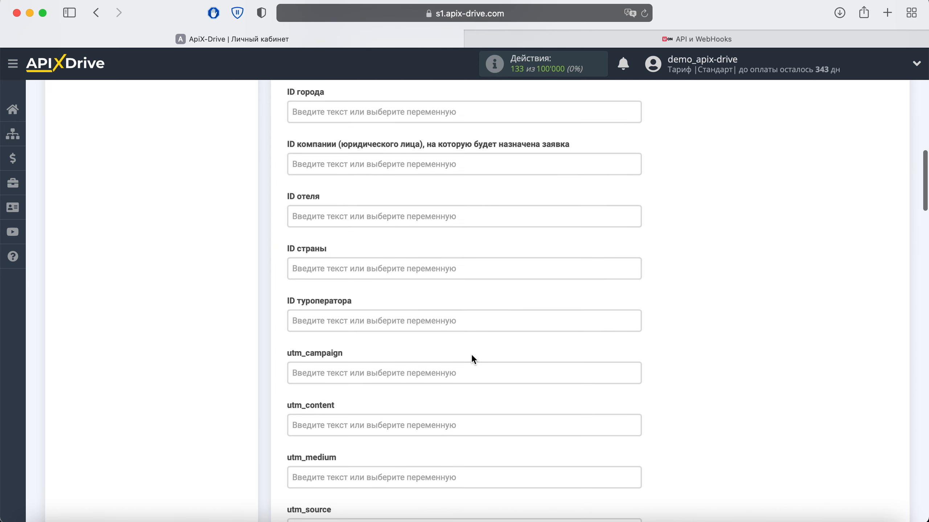
scroll(472, 356, down, 10)
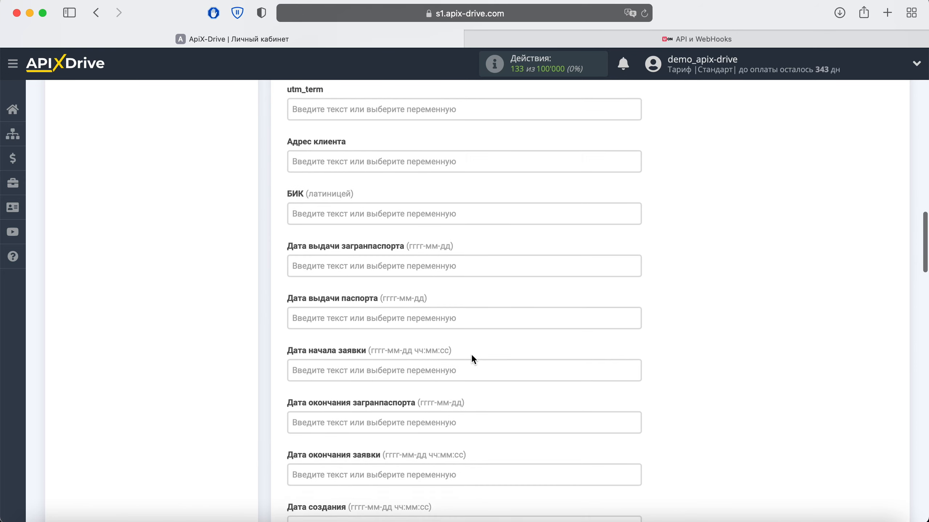
scroll(472, 355, down, 8)
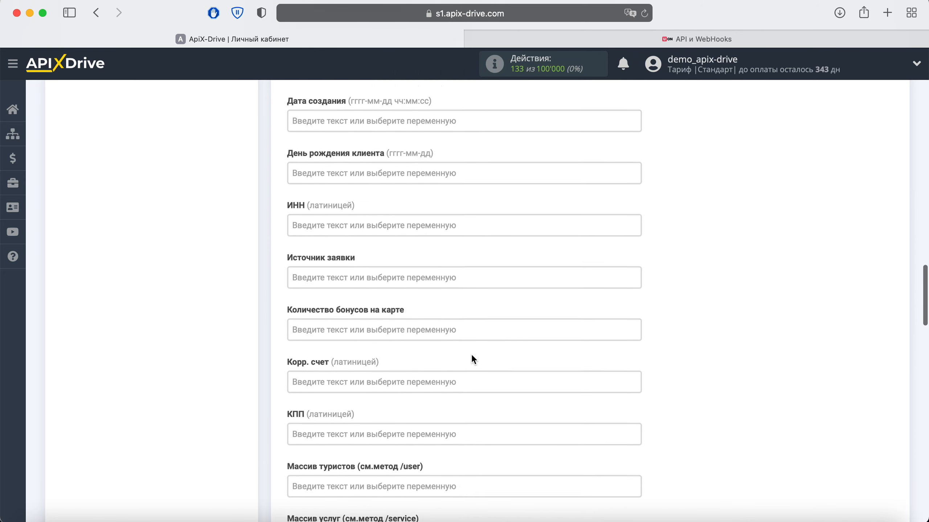
scroll(471, 355, down, 11)
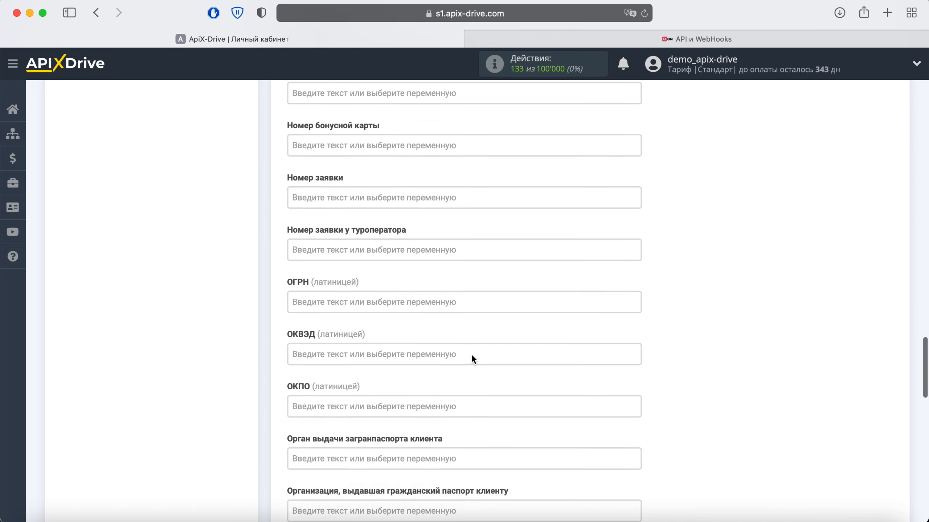
scroll(471, 354, down, 8)
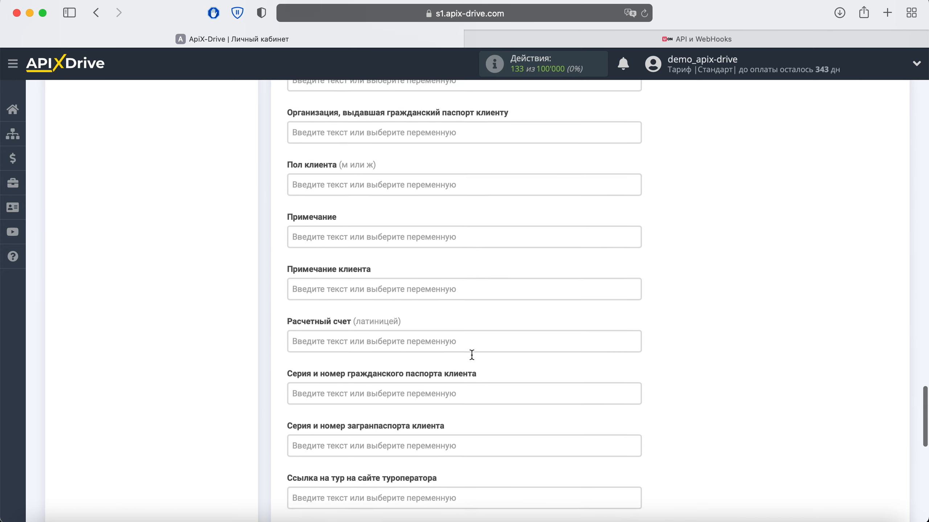
click(367, 280)
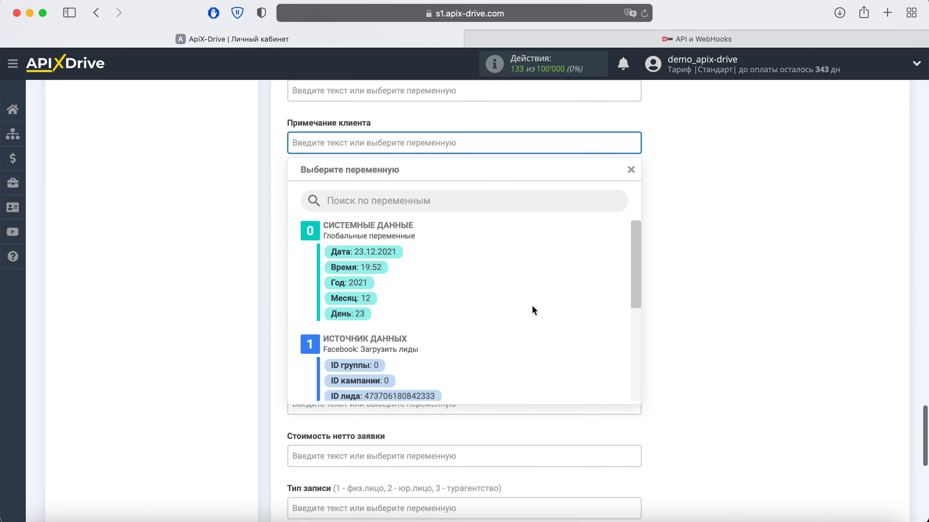
scroll(532, 309, down, 5)
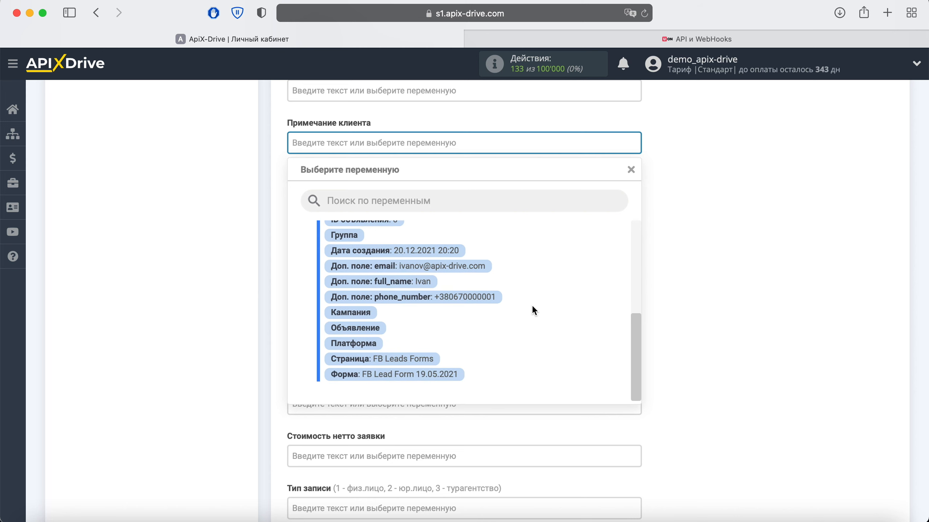
click(425, 375)
scroll(425, 377, down, 4)
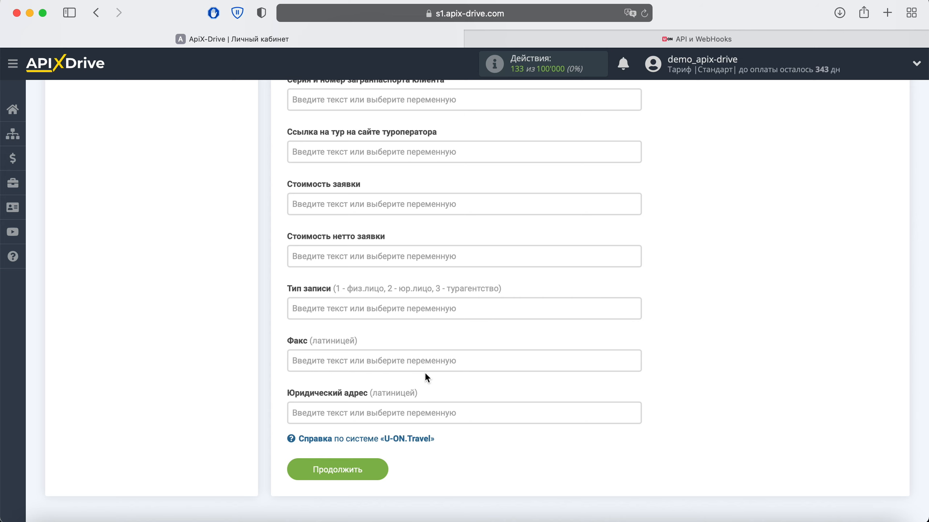
click(366, 473)
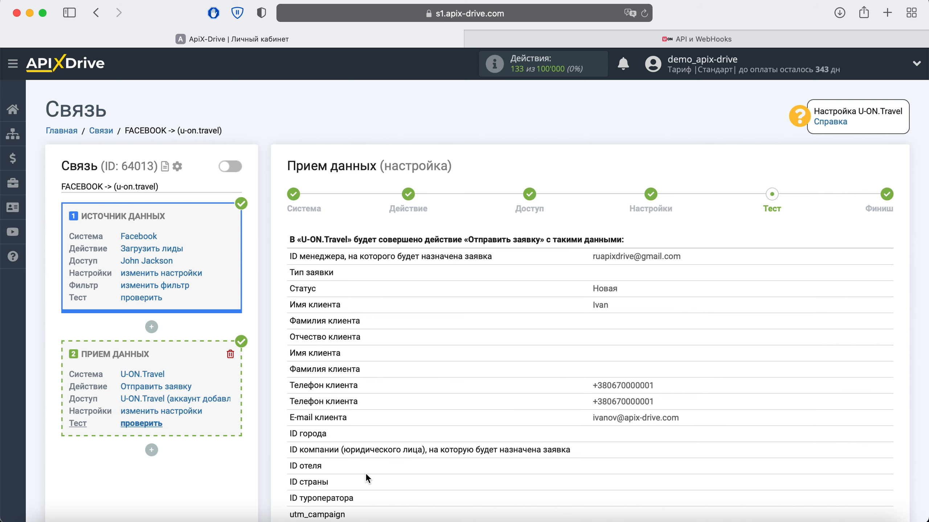
Step: Review the prepared request data and send the test data to U-ON.Travel
scroll(366, 473, down, 15)
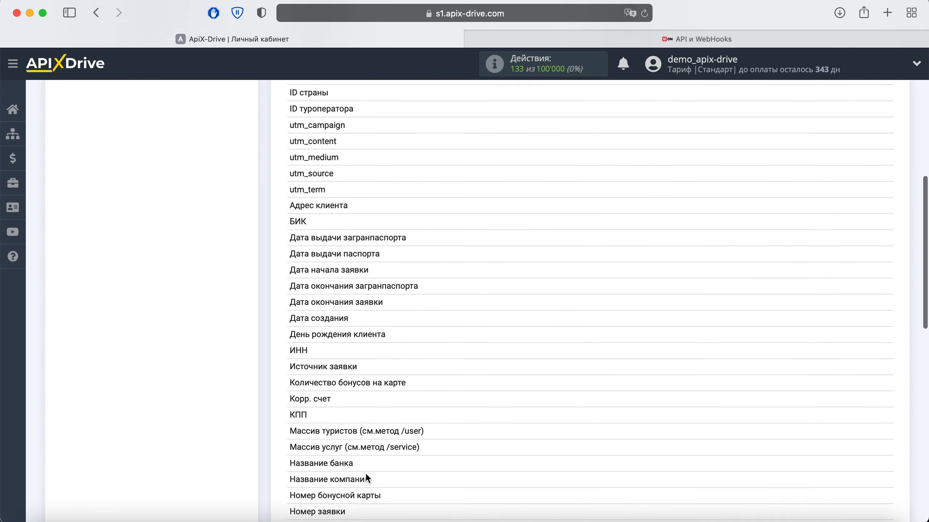
scroll(366, 473, down, 9)
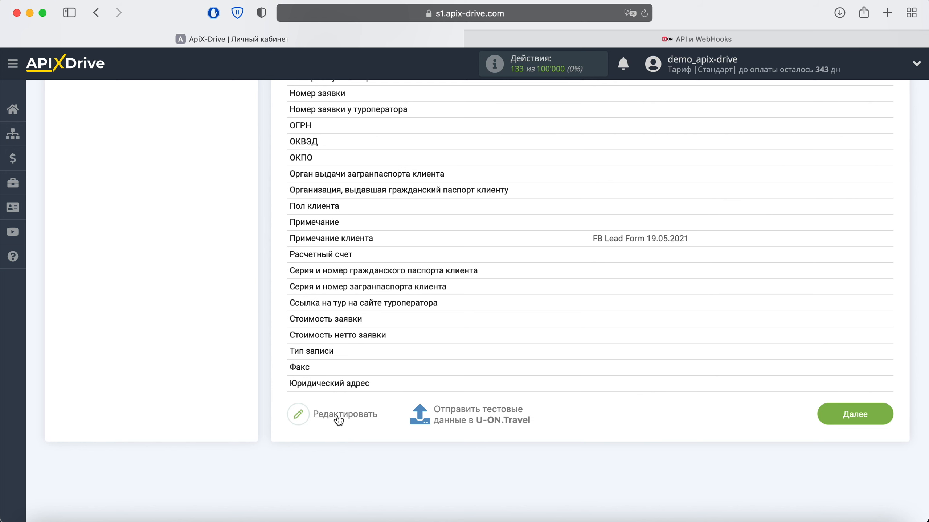
click(473, 417)
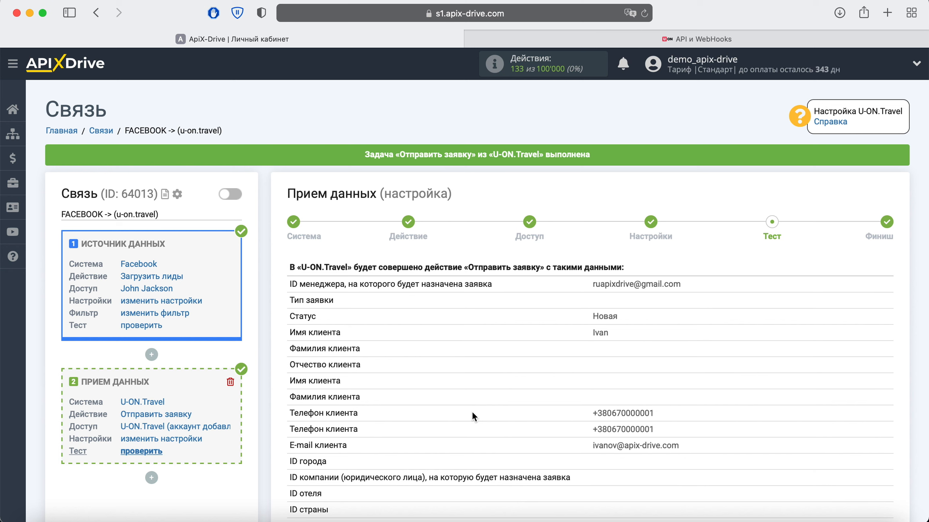
Step: Switch to U-ON.Travel, open the newly created request and examine its status and client contact details
click(671, 39)
click(98, 342)
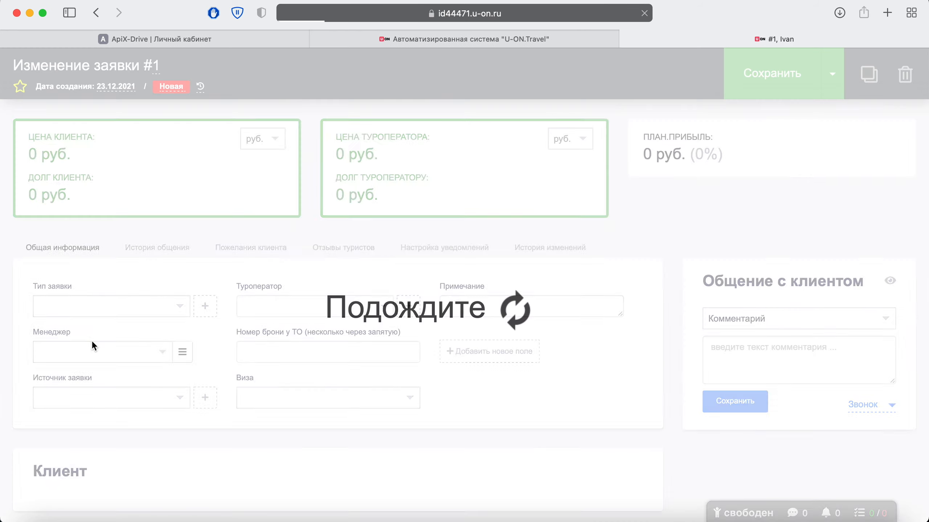
scroll(94, 346, down, 5)
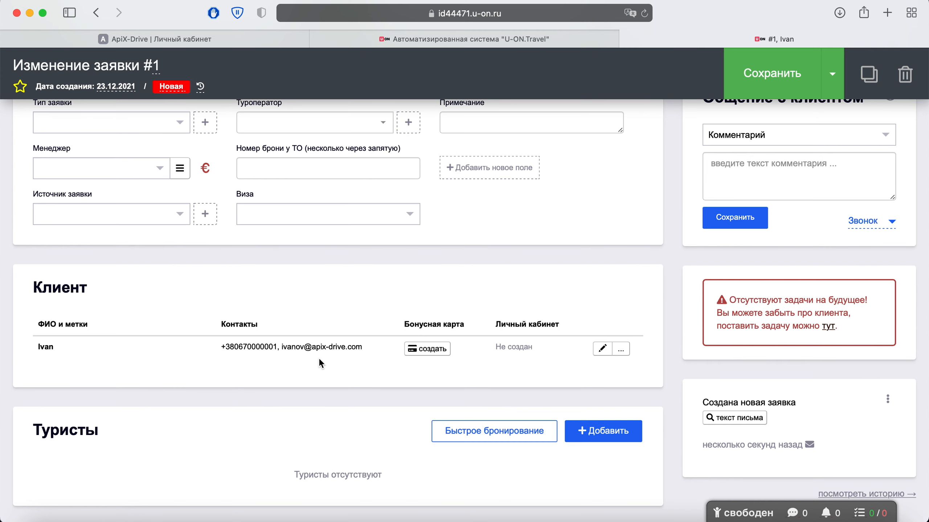
Step: Return to ApiX-Drive, finish the data destination setup and turn on auto-update for the connection
click(185, 37)
scroll(713, 285, down, 1)
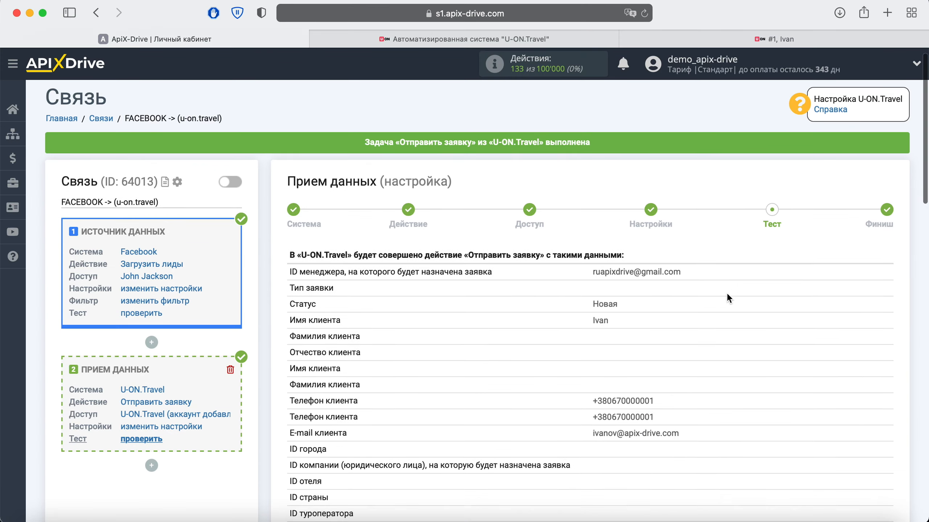
scroll(728, 295, down, 20)
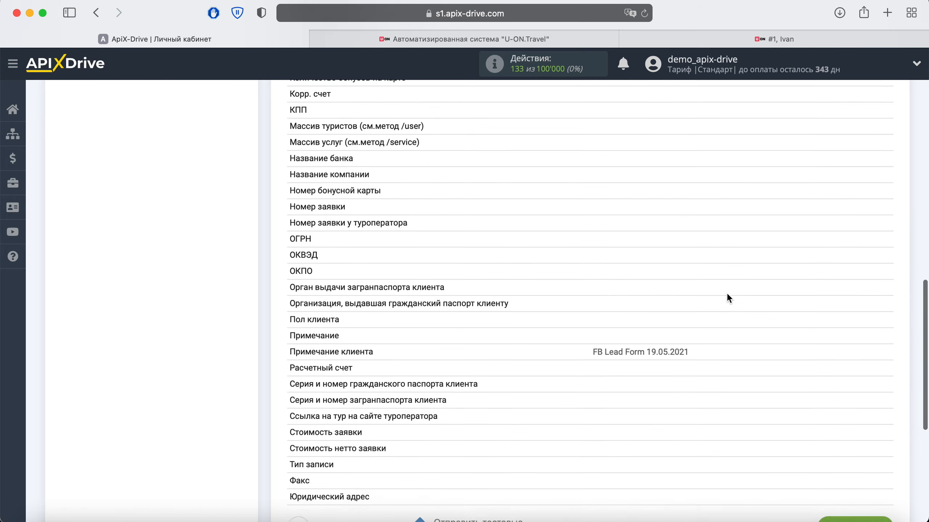
scroll(727, 298, down, 5)
click(858, 319)
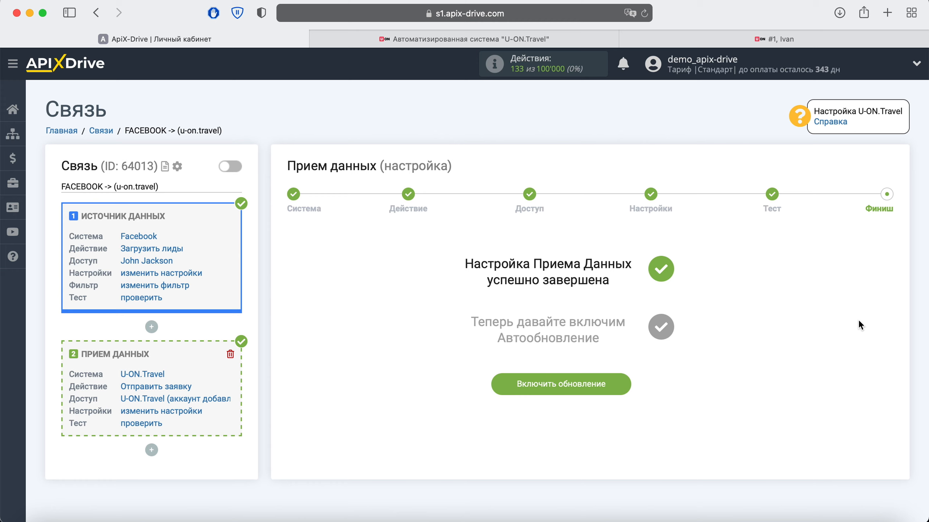
click(621, 382)
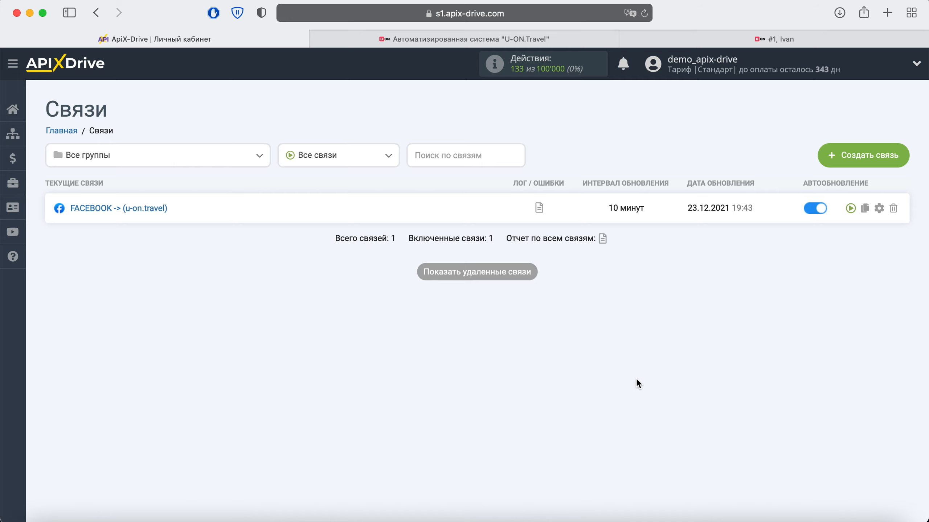
Step: Set the update interval of the "FACEBOOK -> (u-on.travel)" connection to 5 minutes and save its settings
click(879, 209)
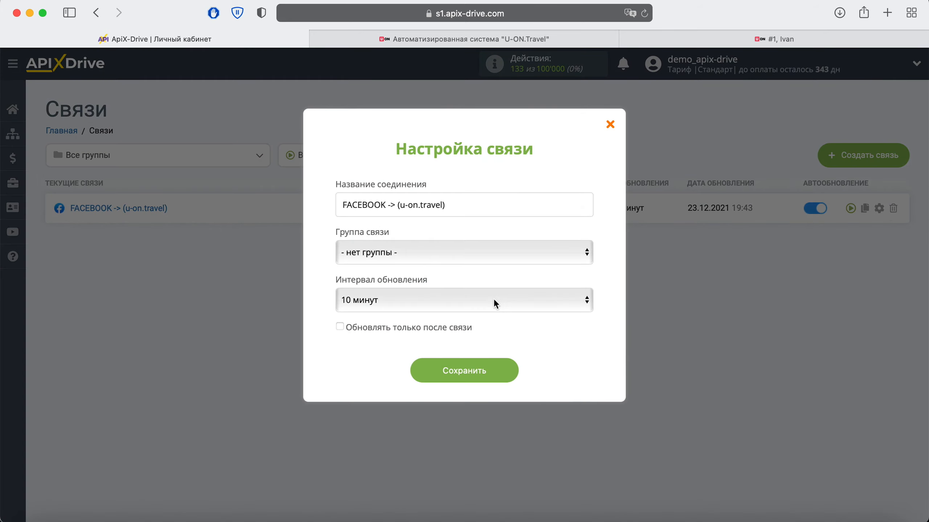
click(491, 299)
click(442, 280)
click(473, 368)
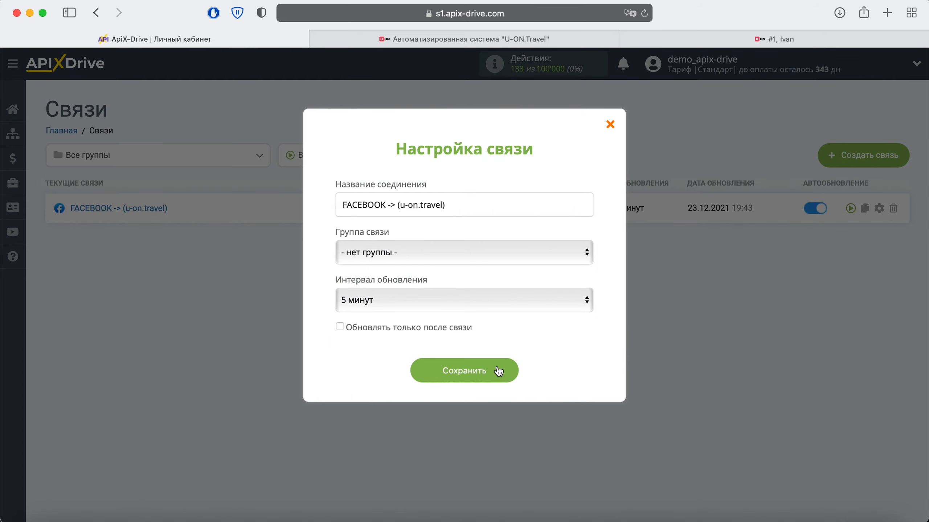